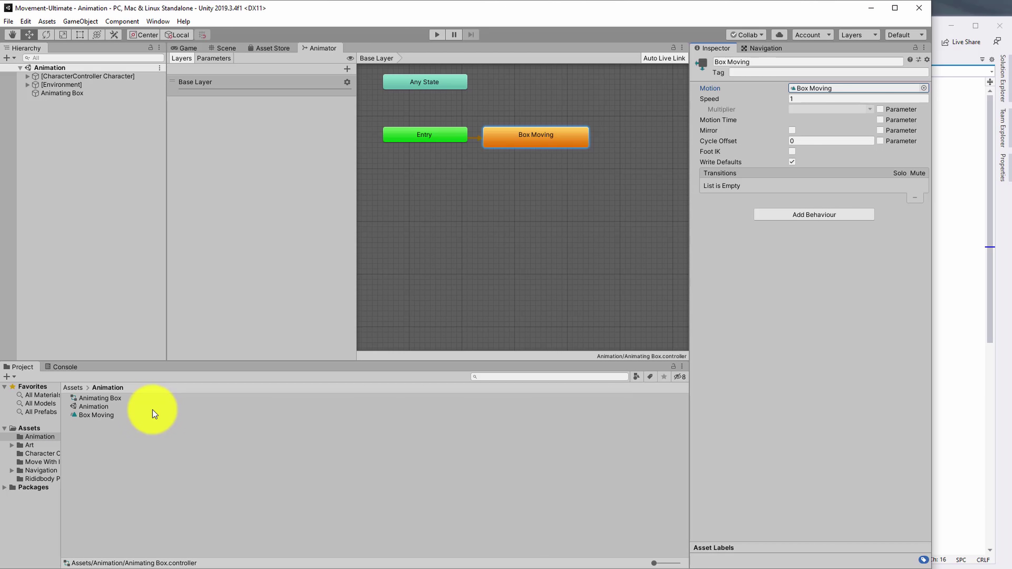
# Step: Open the Box Moving clip in the Animation window and dock that window beside the Console
pyautogui.click(106, 417)
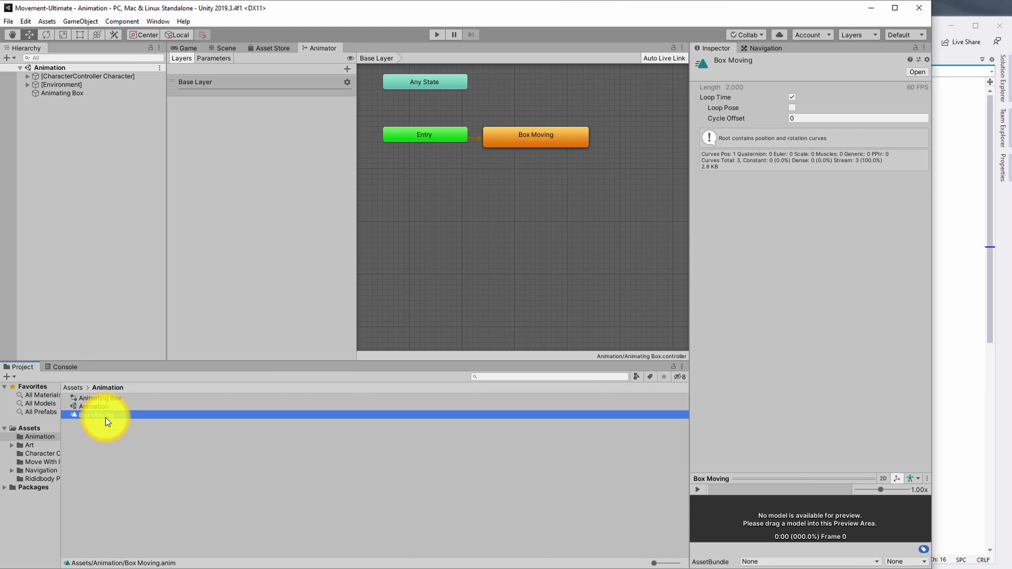
pyautogui.doubleClick(105, 418)
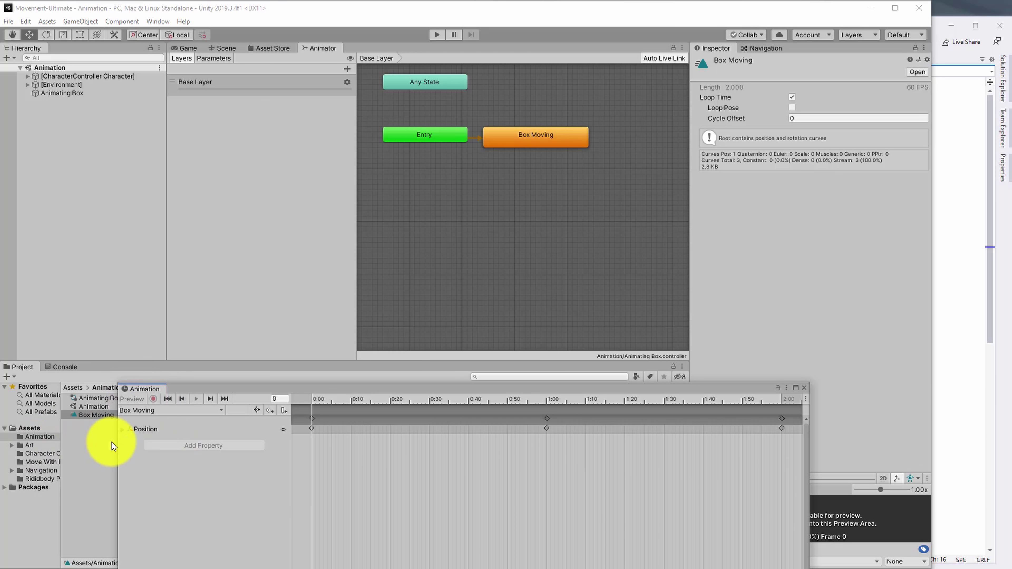
pyautogui.moveTo(149, 393); pyautogui.dragTo(128, 369)
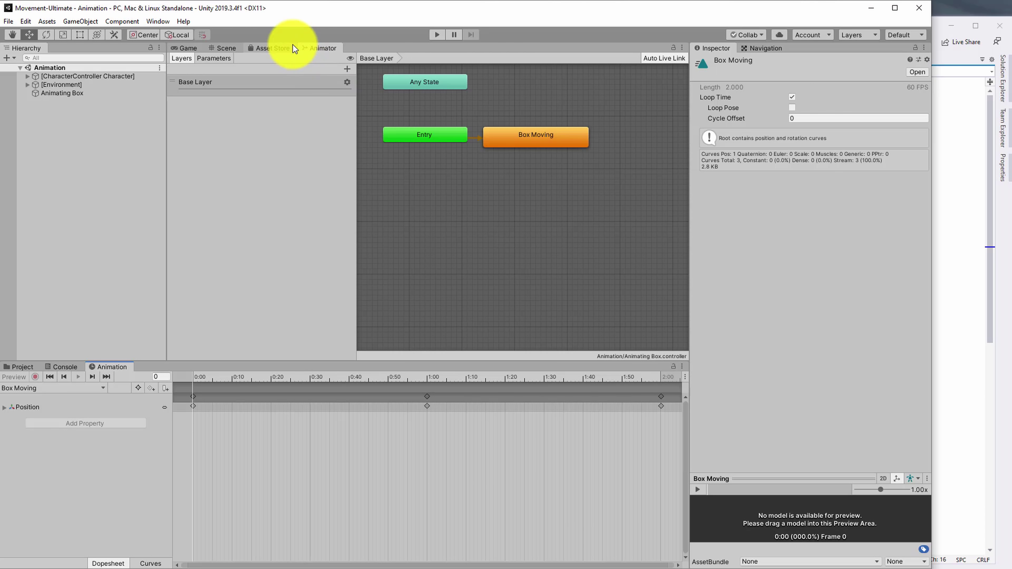
# Step: Preview the Box Moving clip on Animating Box in the Scene view and test it briefly in play mode
pyautogui.click(217, 48)
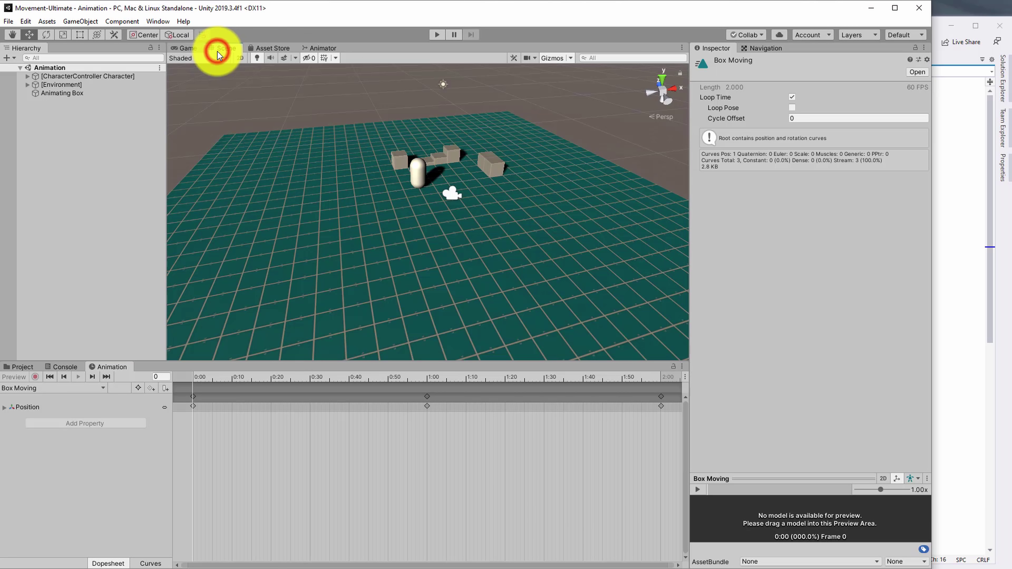
pyautogui.click(59, 92)
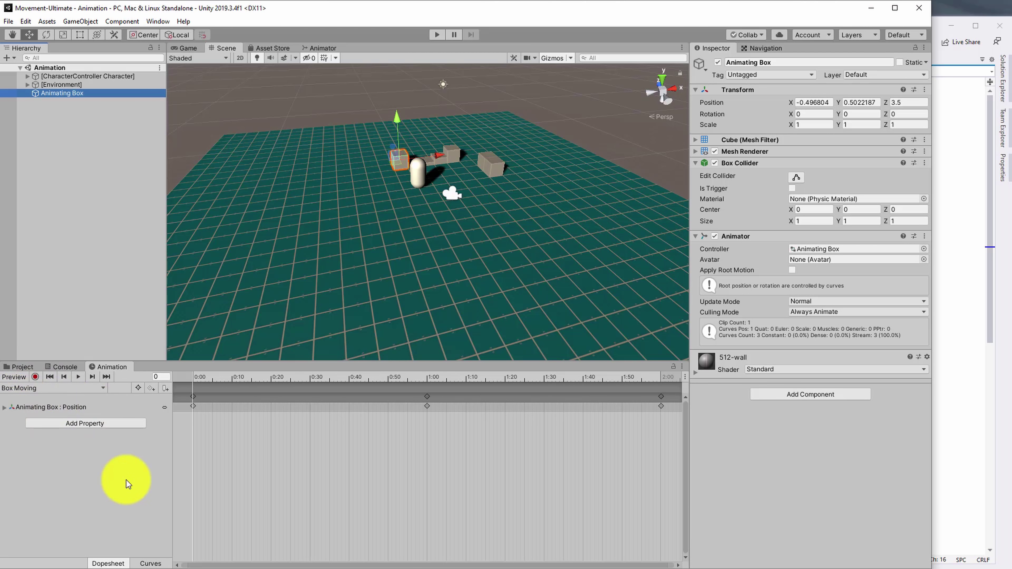
pyautogui.click(76, 377)
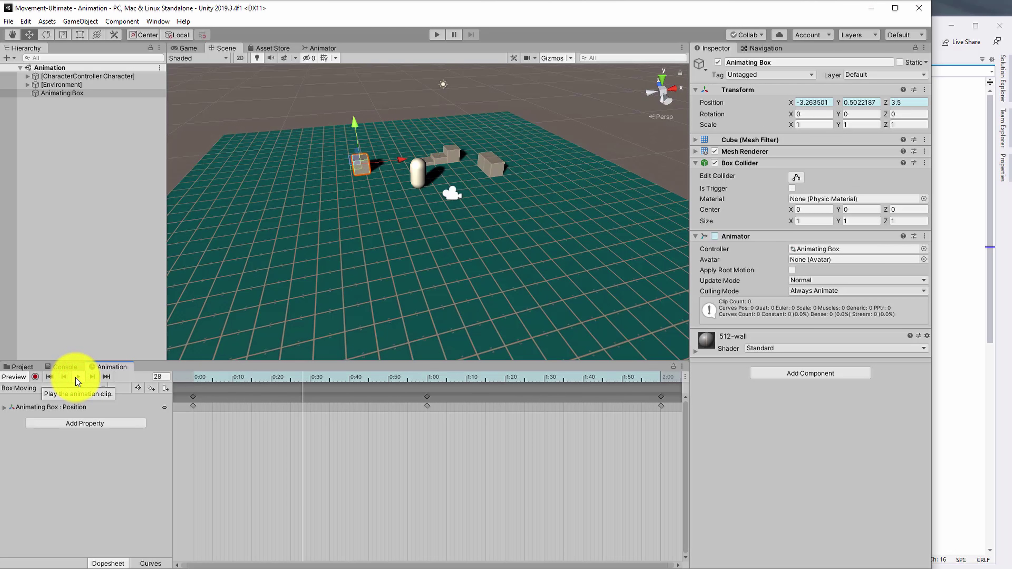
pyautogui.click(75, 378)
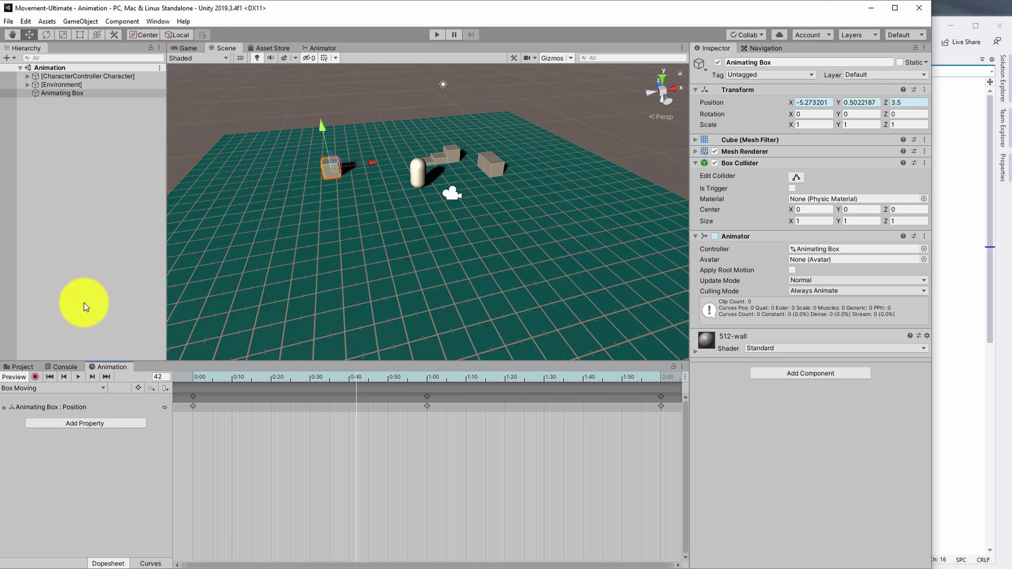
pyautogui.click(435, 38)
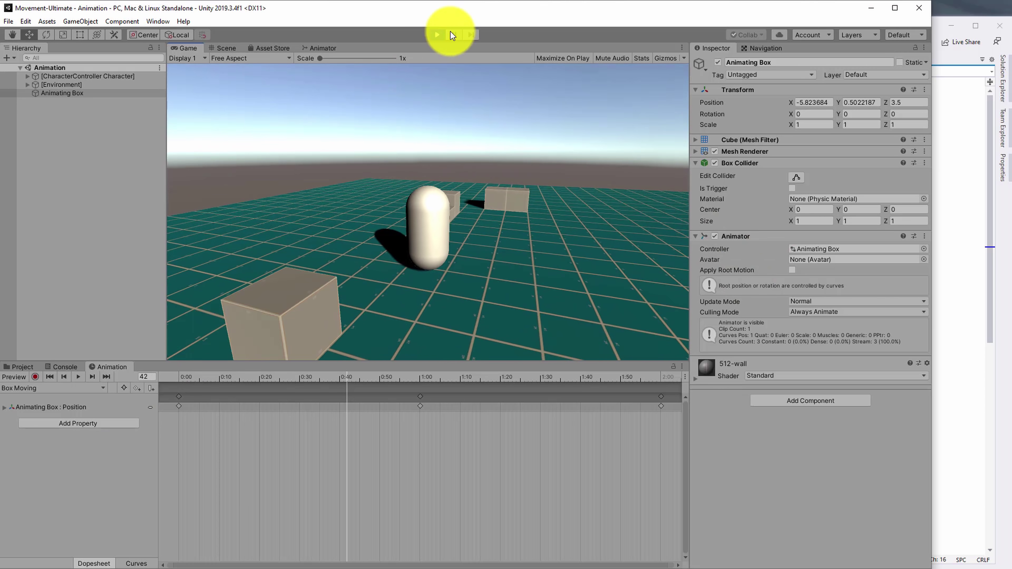
pyautogui.click(438, 35)
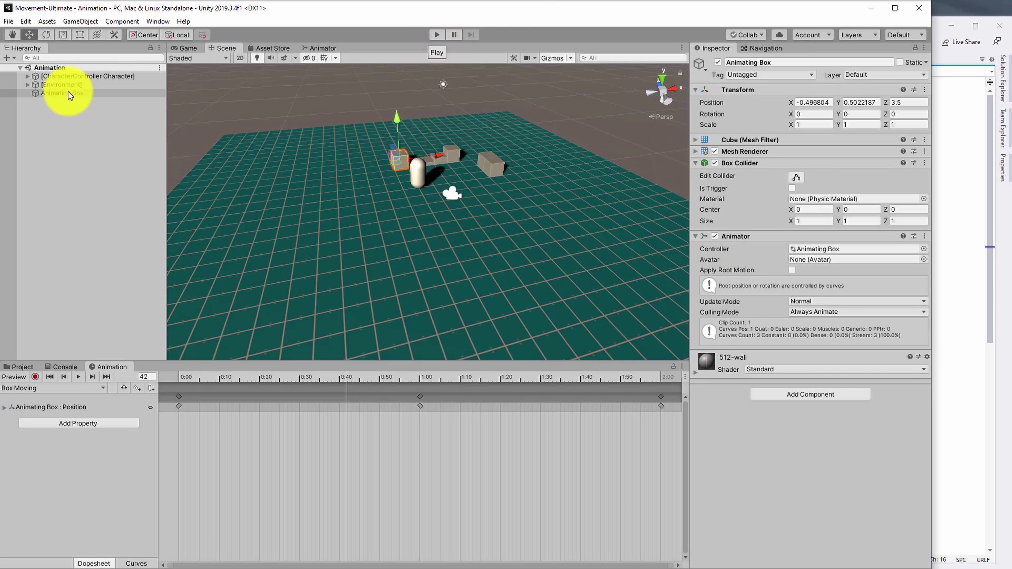
# Step: Delete the Animating Box object from the scene and the Box Moving clip and Animating Box controller from the Animation folder
pyautogui.click(70, 93)
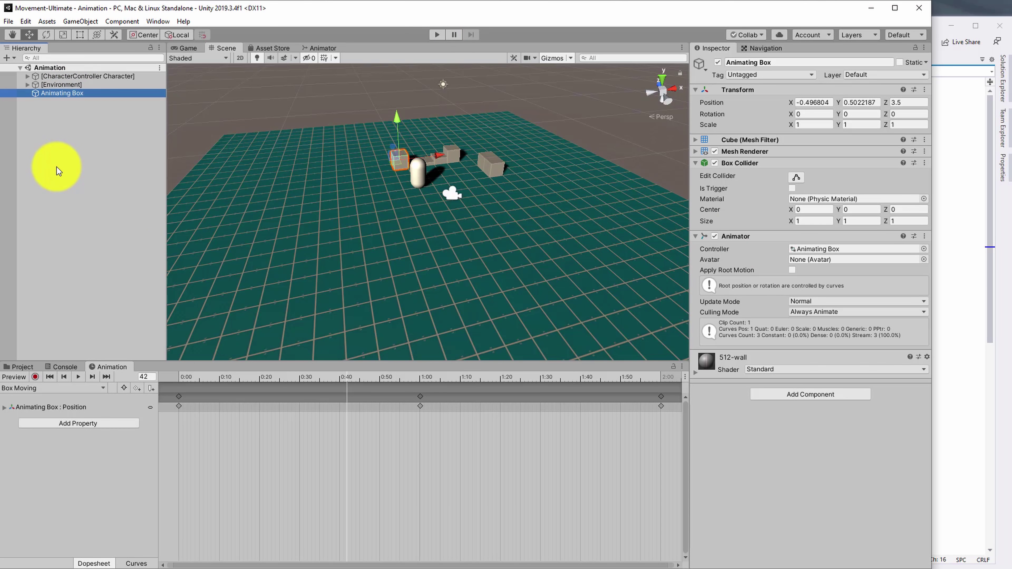
pyautogui.press('Delete')
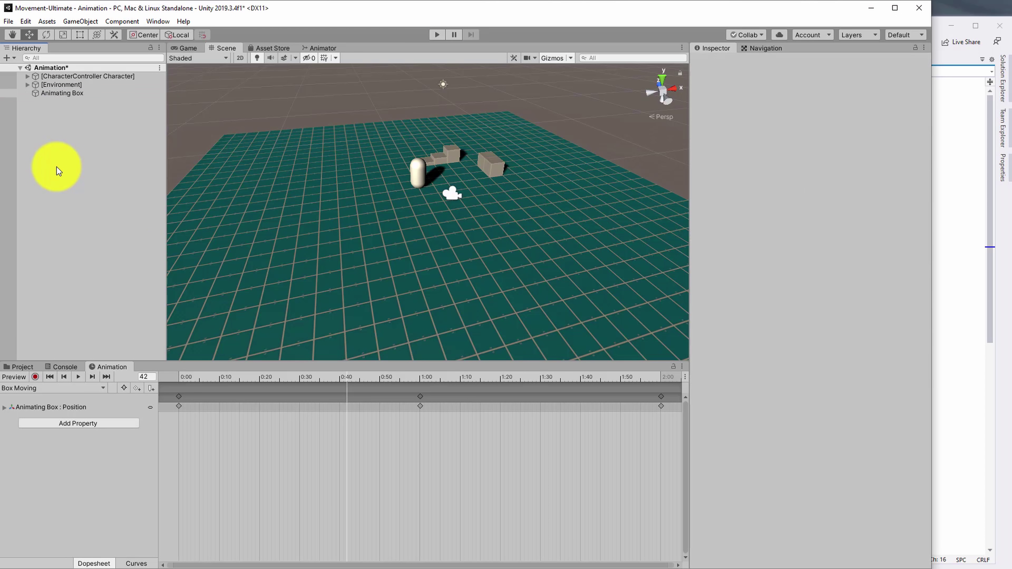
pyautogui.click(21, 366)
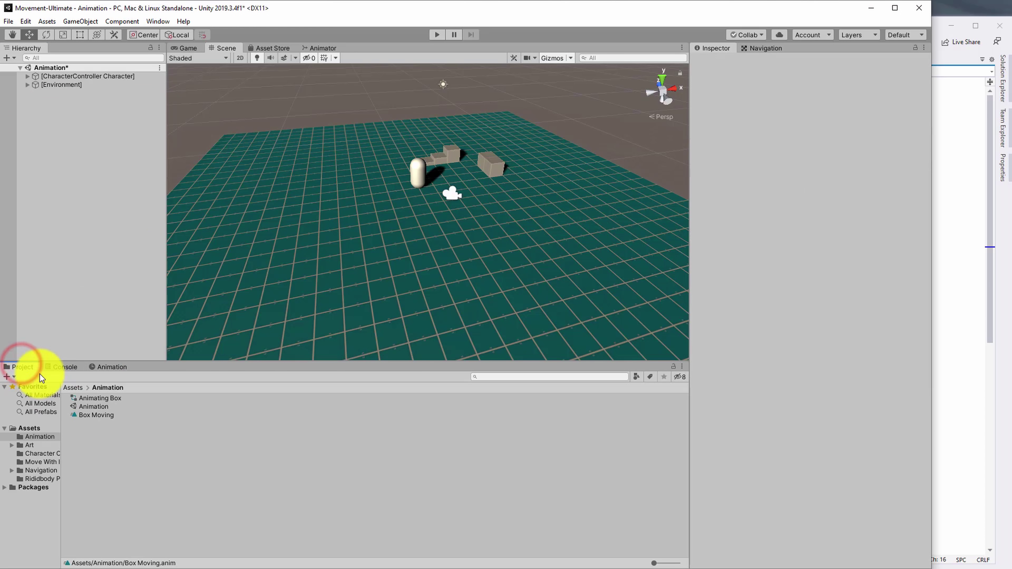
pyautogui.click(90, 415)
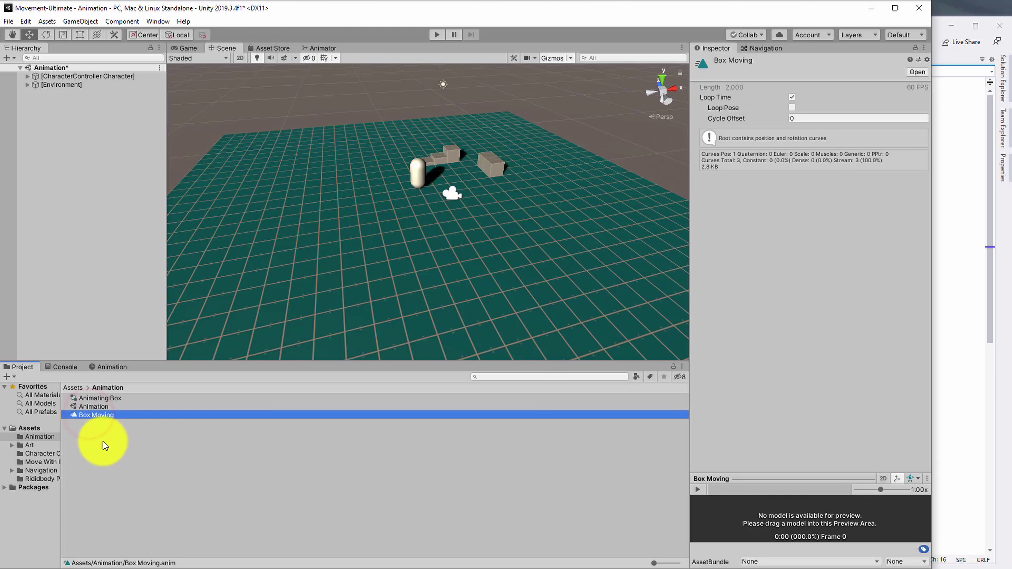
pyautogui.press('Delete')
pyautogui.press('Return')
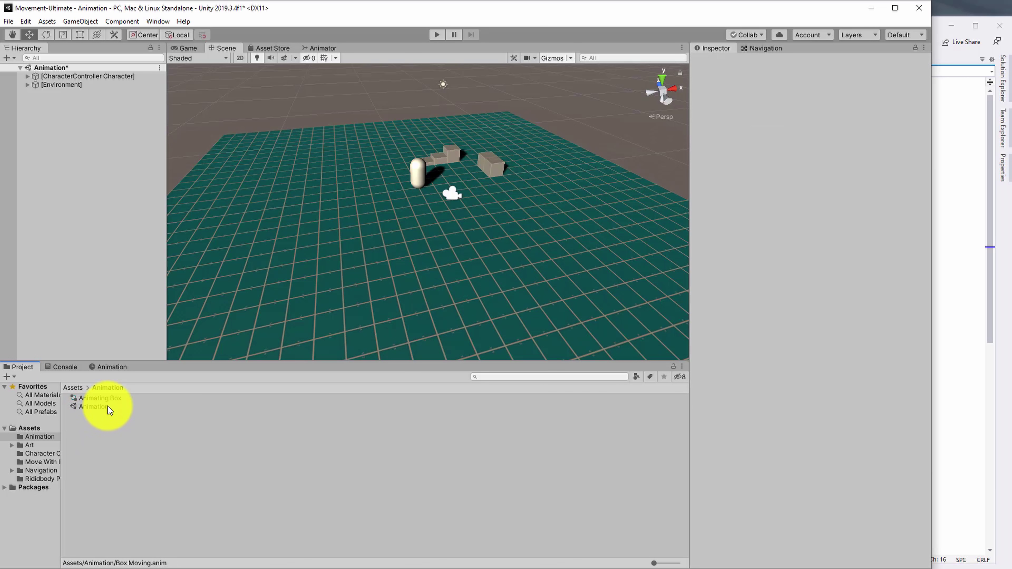
pyautogui.click(105, 398)
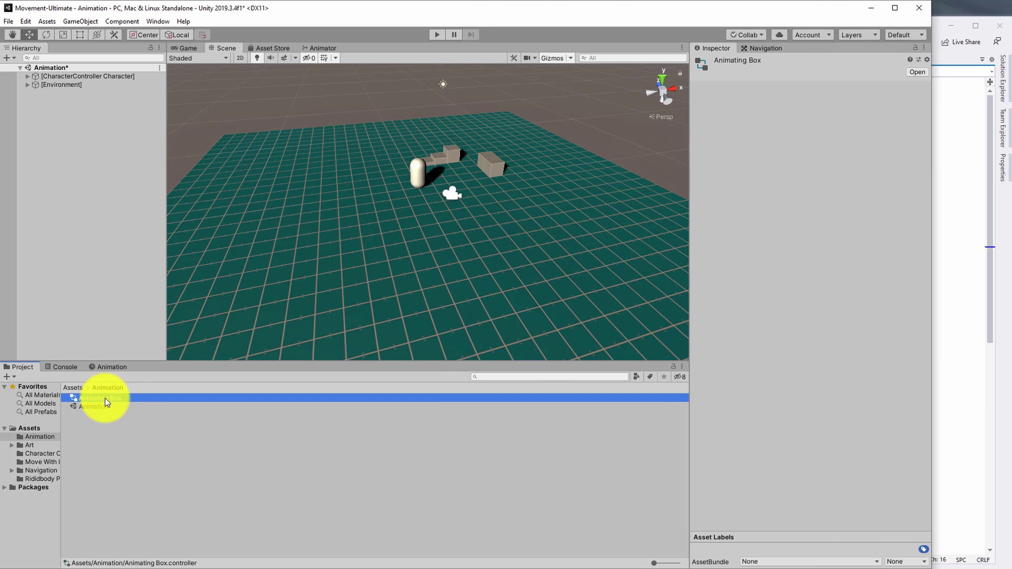
pyautogui.press('Delete')
pyautogui.press('Return')
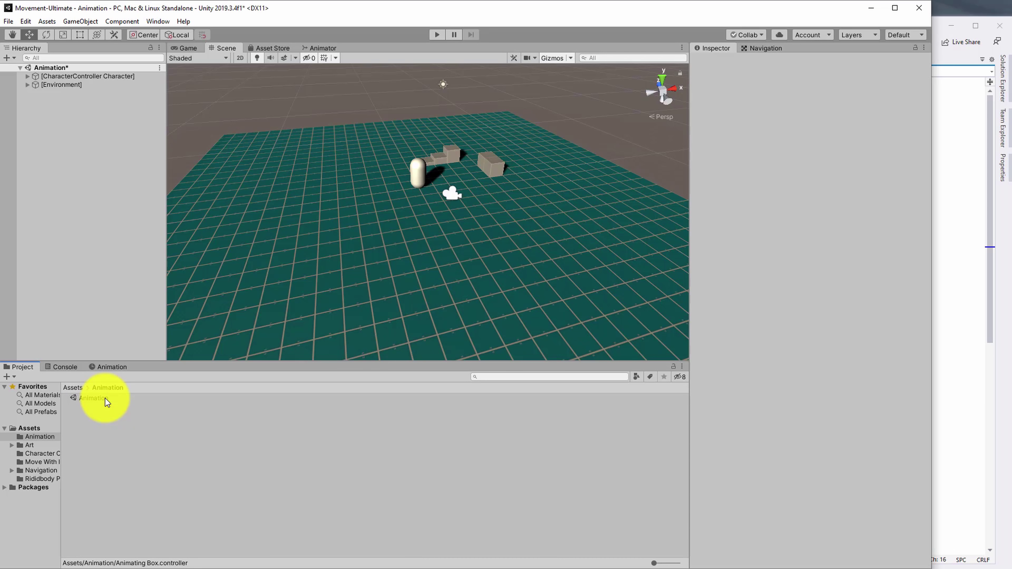
# Step: Add a 3D cube to the scene and reset its transform
pyautogui.click(72, 21)
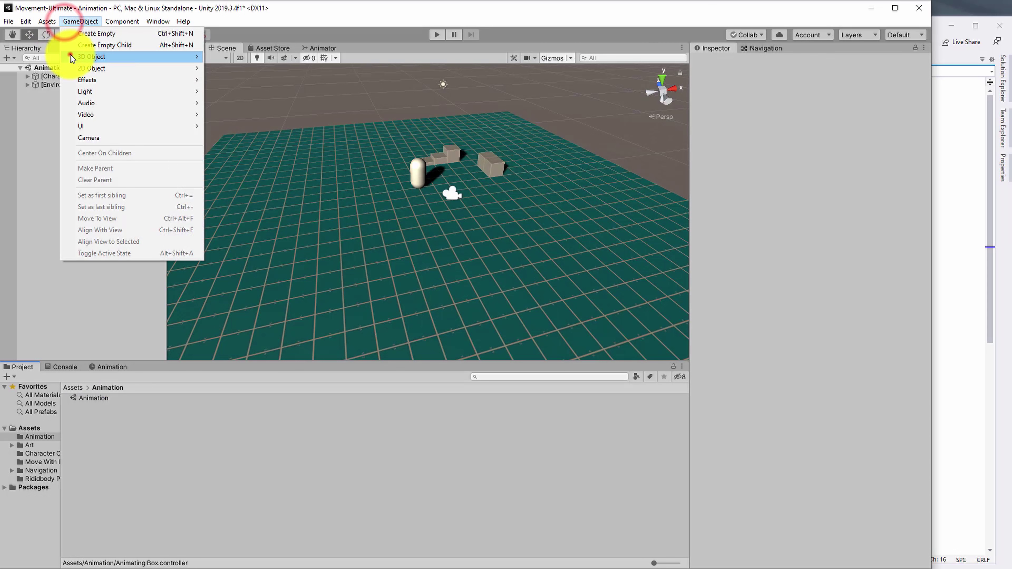
pyautogui.click(81, 56)
pyautogui.click(227, 58)
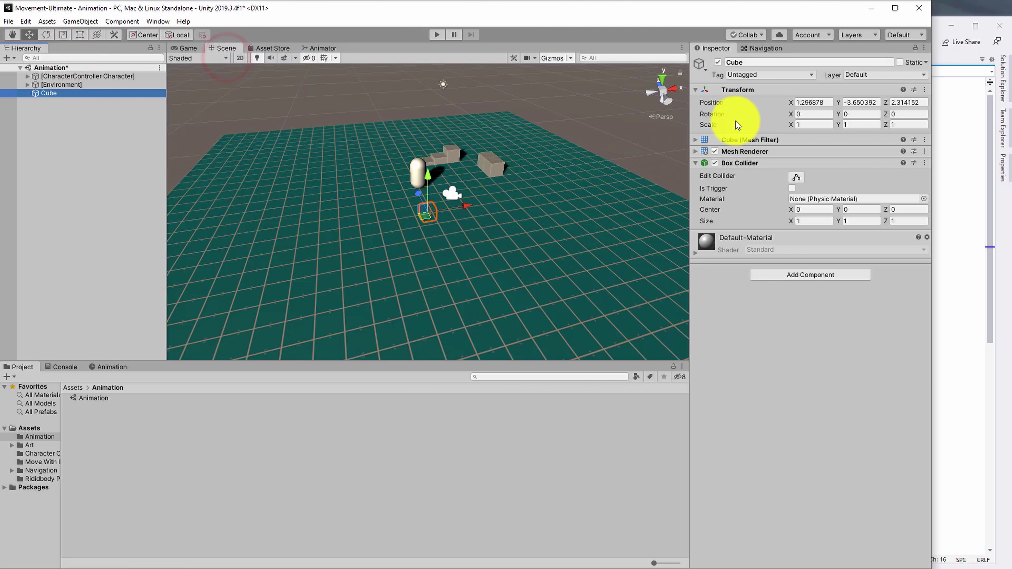
pyautogui.rightClick(735, 89)
pyautogui.click(763, 94)
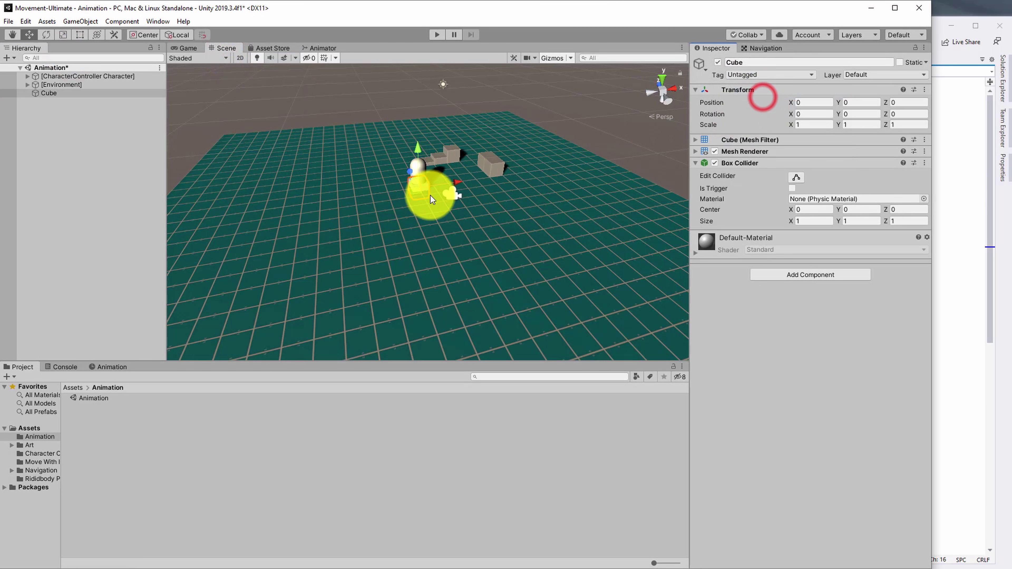
# Step: Place the cube above the floor at X 0, Y 4.25, Z 3.5 and rename it Animating Cube
pyautogui.keyDown('alt'); pyautogui.moveTo(413, 192); pyautogui.dragTo(364, 121); pyautogui.keyUp('alt')
pyautogui.keyDown('alt'); pyautogui.moveTo(374, 185); pyautogui.dragTo(322, 117); pyautogui.keyUp('alt')
pyautogui.hotkey('ctrl', 'z')
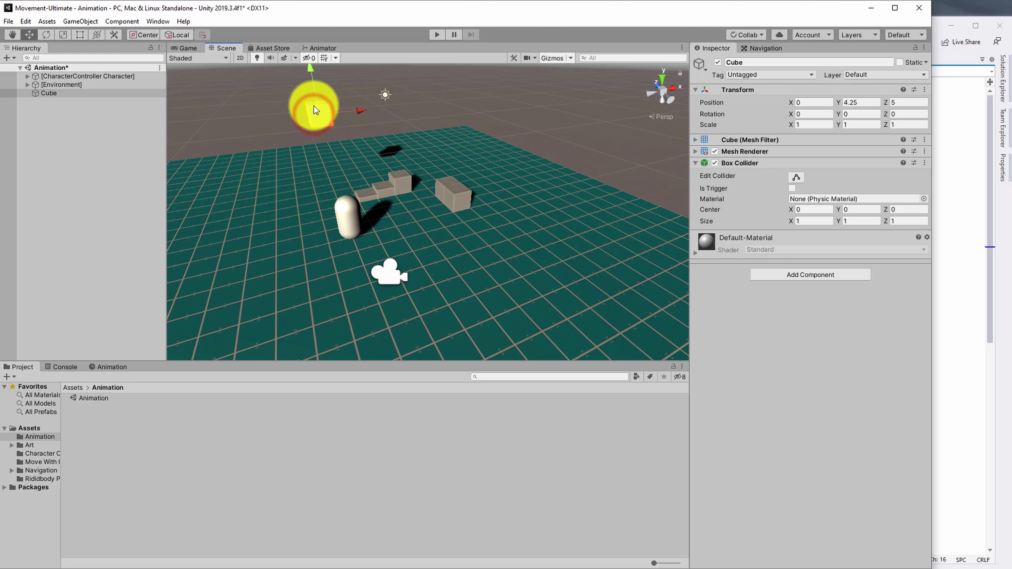
pyautogui.keyDown('alt'); pyautogui.moveTo(289, 172); pyautogui.dragTo(583, 199); pyautogui.keyUp('alt')
pyautogui.click(739, 63)
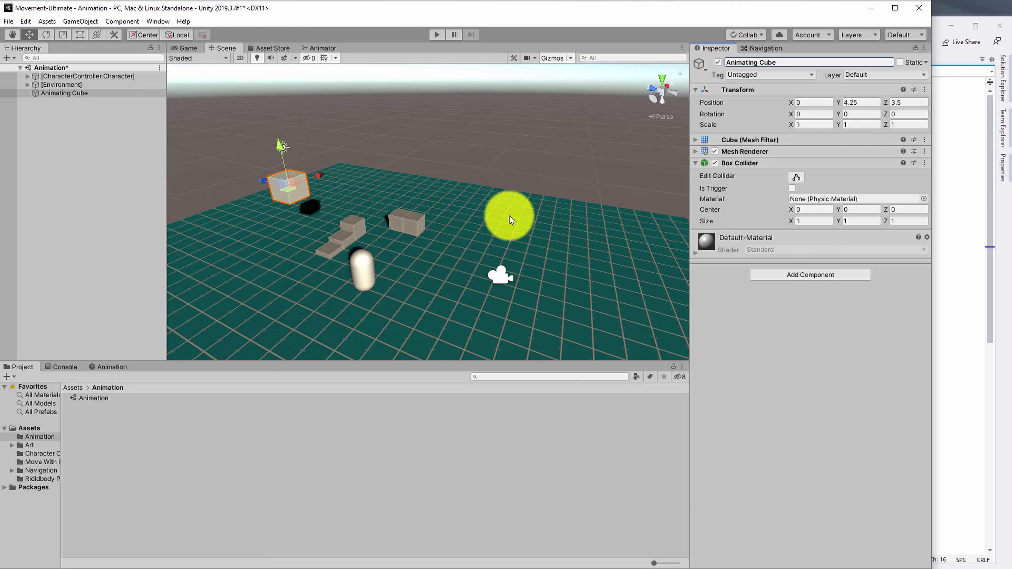
# Step: Create an animation clip named Cube Up Down for Animating Cube and check the new assets in the project's Animation folder
pyautogui.click(108, 367)
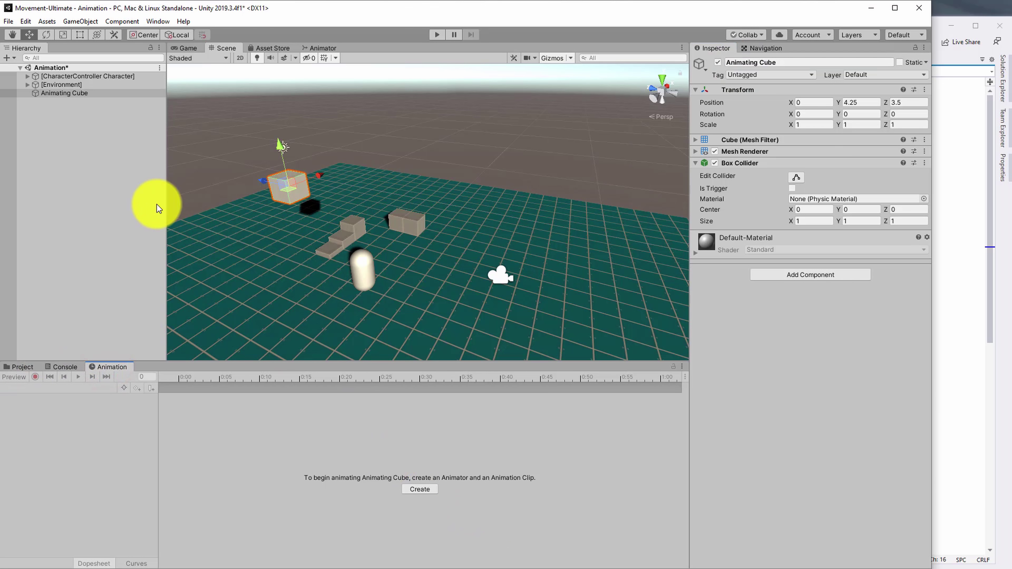
pyautogui.click(418, 489)
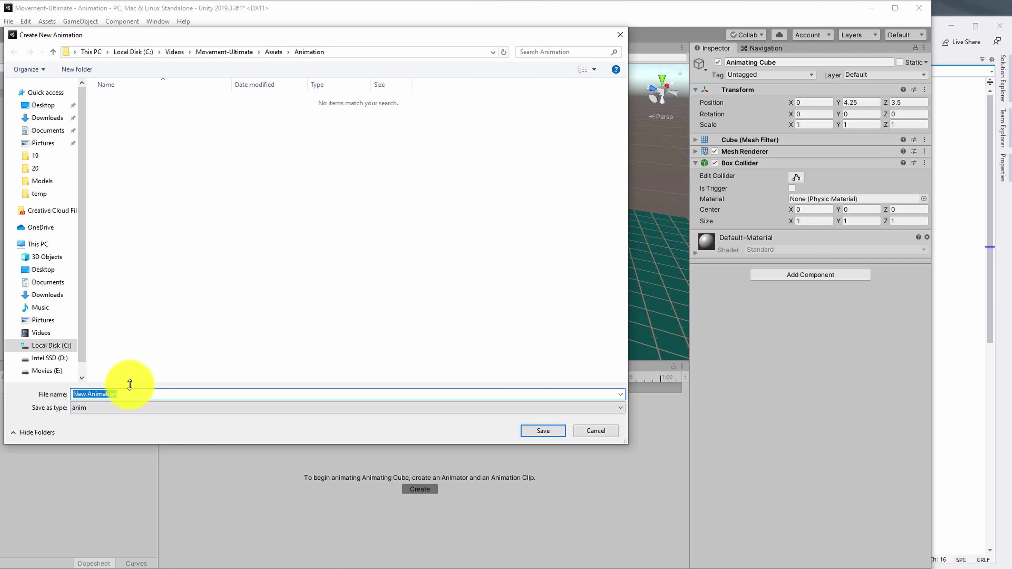
pyautogui.write('Cube Up Down')
pyautogui.press('Return')
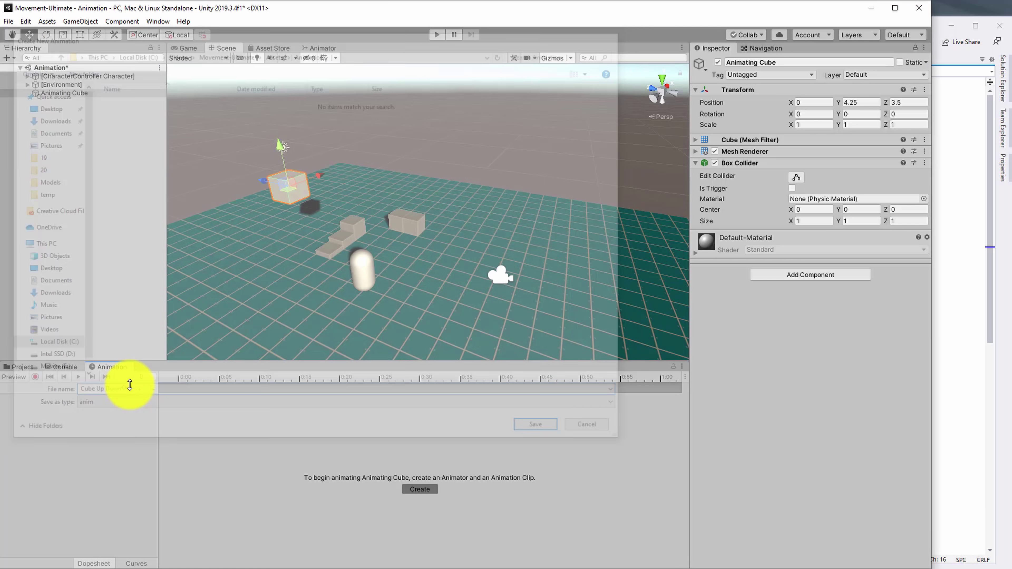
pyautogui.click(24, 367)
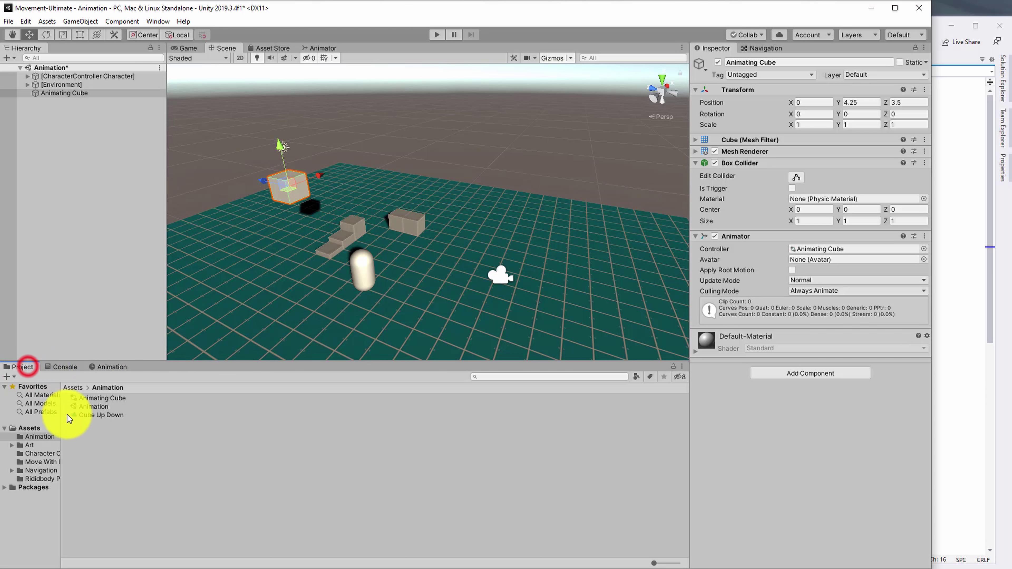
# Step: Start recording the Cube Up Down clip and key the cube's raised position at frame 0 with Y about 4.29
pyautogui.click(108, 369)
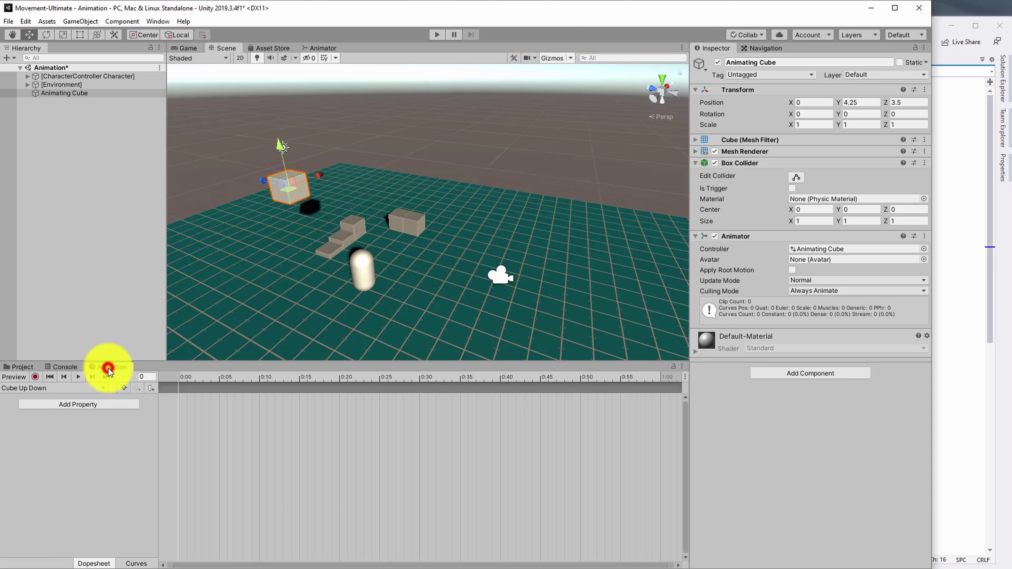
pyautogui.click(36, 377)
pyautogui.moveTo(280, 146); pyautogui.dragTo(278, 145)
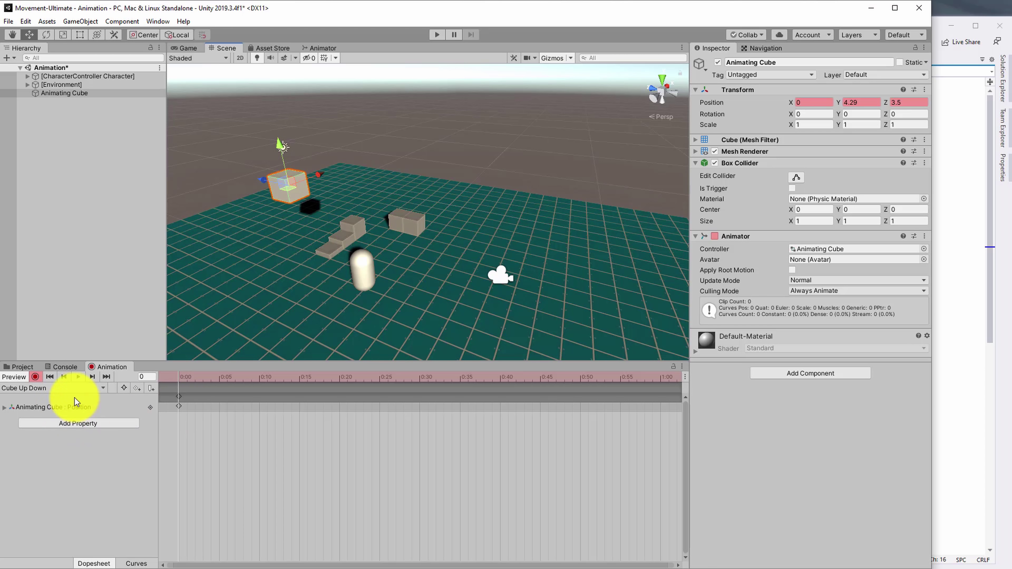
# Step: Record a position keyframe at frame 30 with the cube lowered to the floor, at Y about 0.5
pyautogui.click(178, 375)
pyautogui.moveTo(221, 375); pyautogui.dragTo(419, 387)
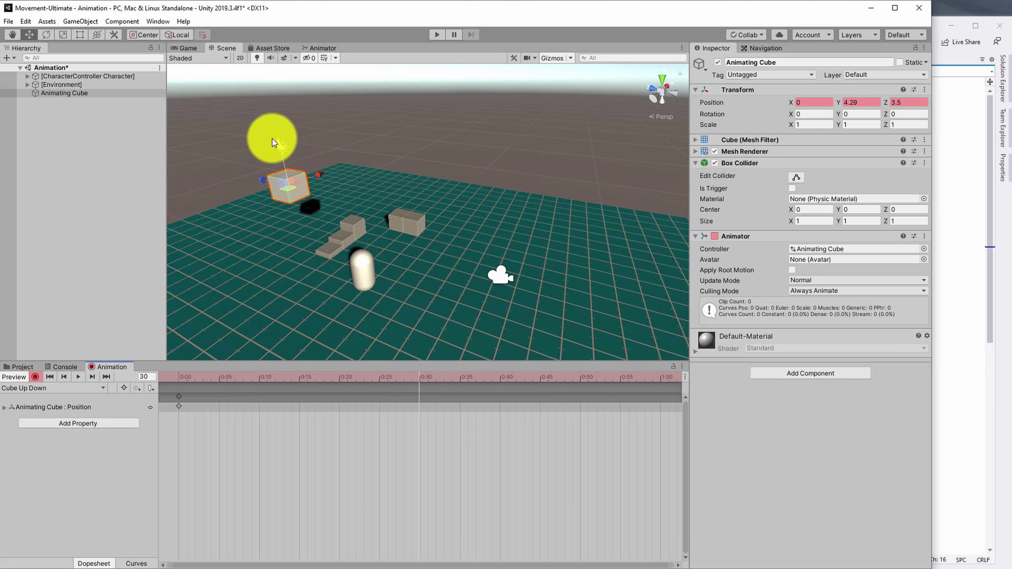
pyautogui.moveTo(279, 143); pyautogui.dragTo(325, 255)
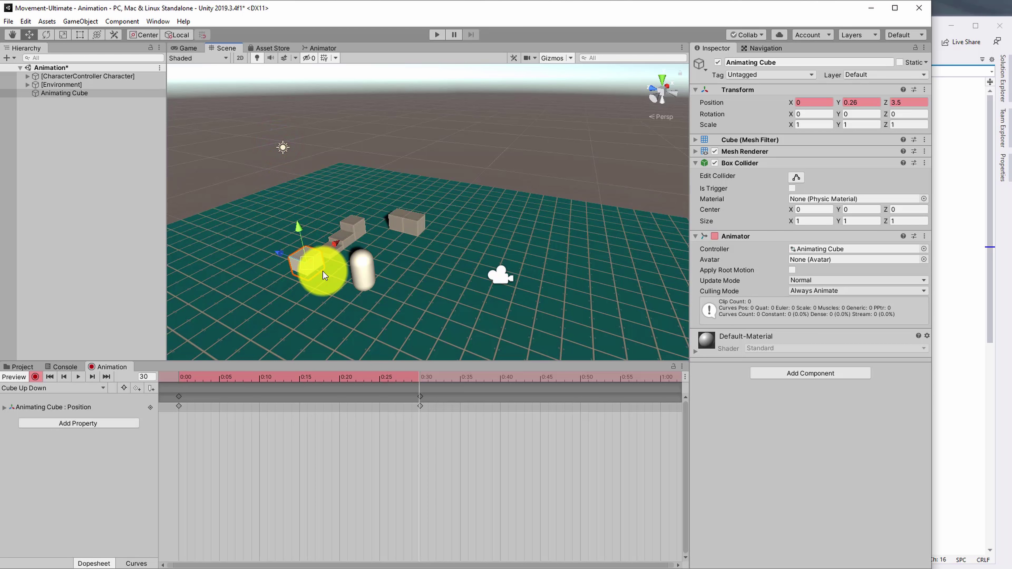
pyautogui.moveTo(304, 265); pyautogui.dragTo(307, 270)
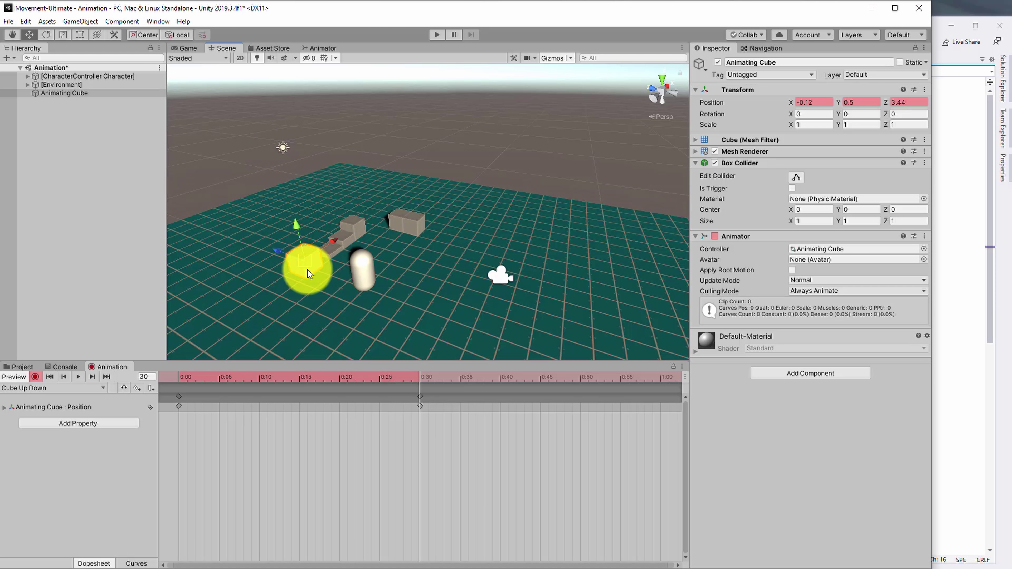
pyautogui.click(657, 378)
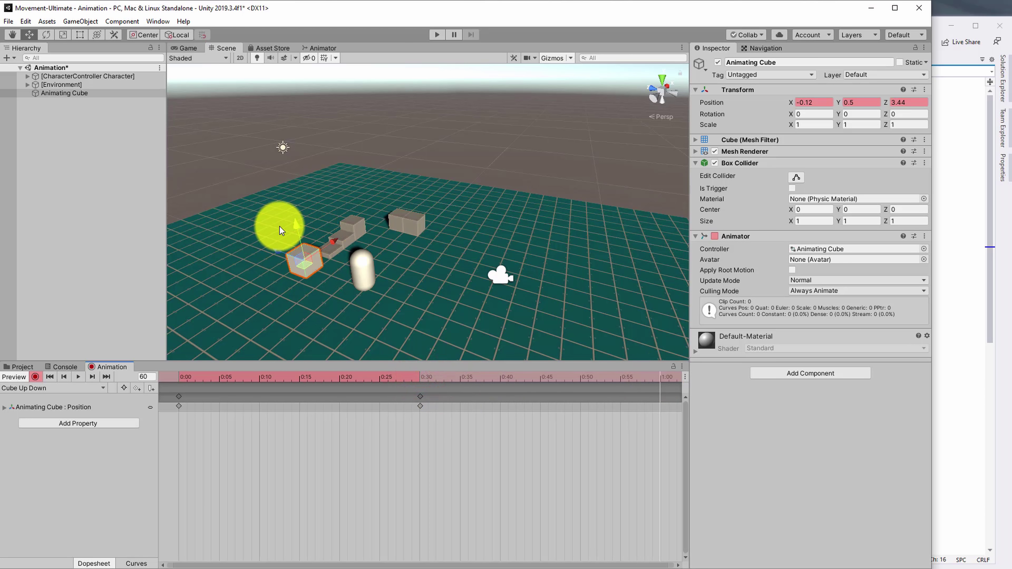
pyautogui.moveTo(296, 228); pyautogui.dragTo(285, 161)
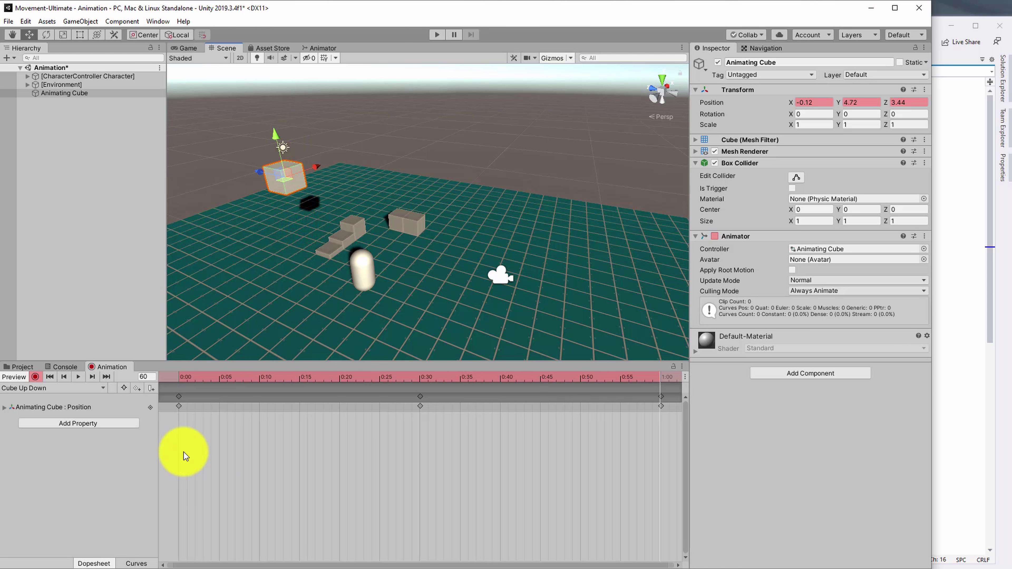
pyautogui.moveTo(647, 437); pyautogui.dragTo(689, 365)
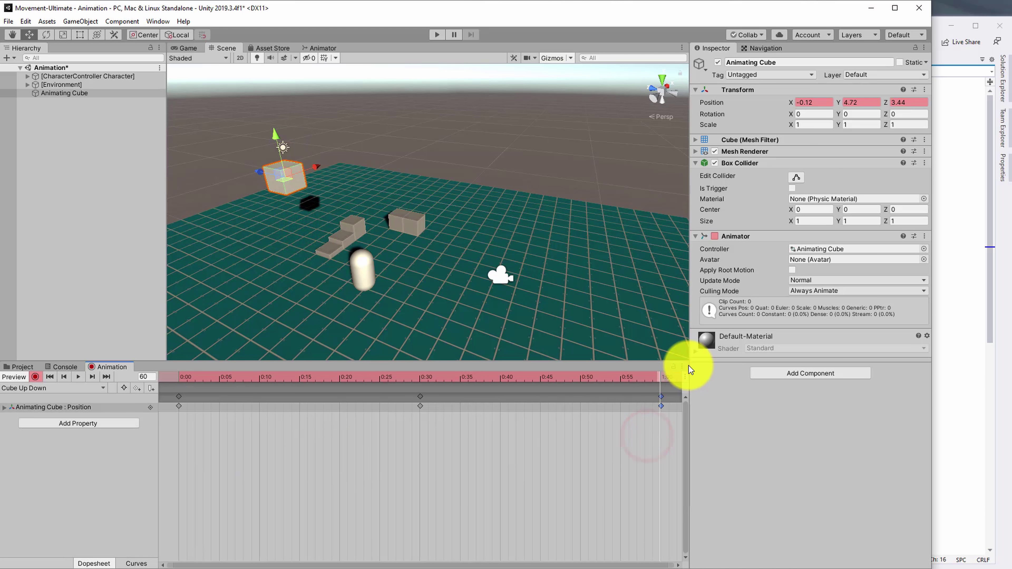
pyautogui.press('Delete')
# Step: Copy the raised position keyframe from frame 0 of Cube Up Down and paste it at frame 60
pyautogui.moveTo(210, 445); pyautogui.dragTo(148, 400)
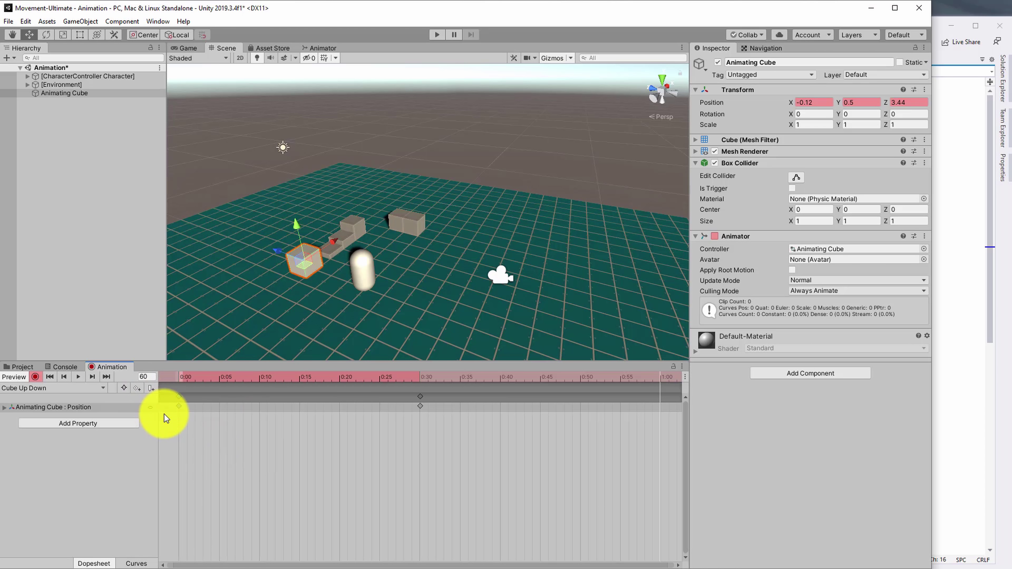
pyautogui.click(658, 376)
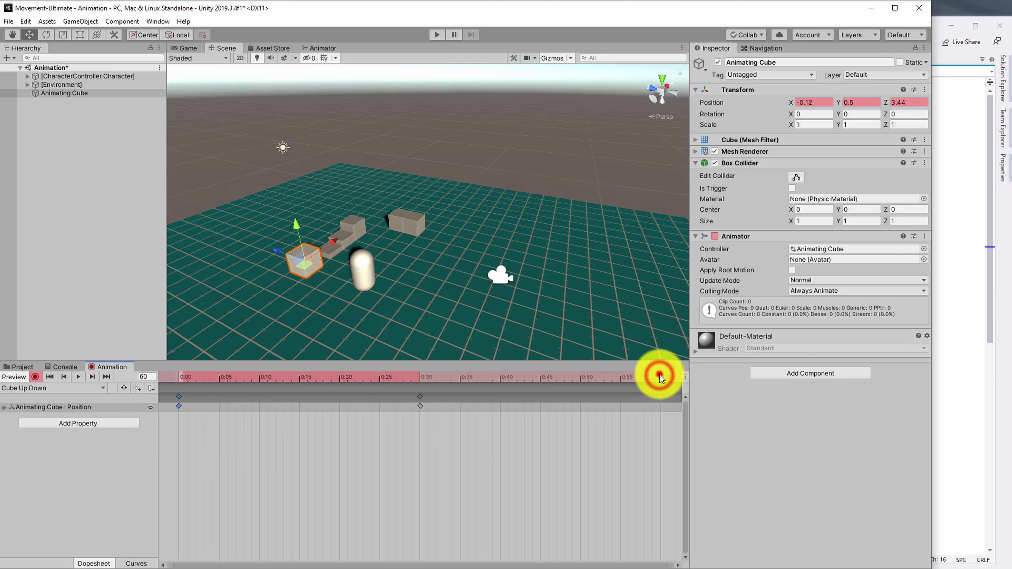
pyautogui.hotkey('ctrl', 'v')
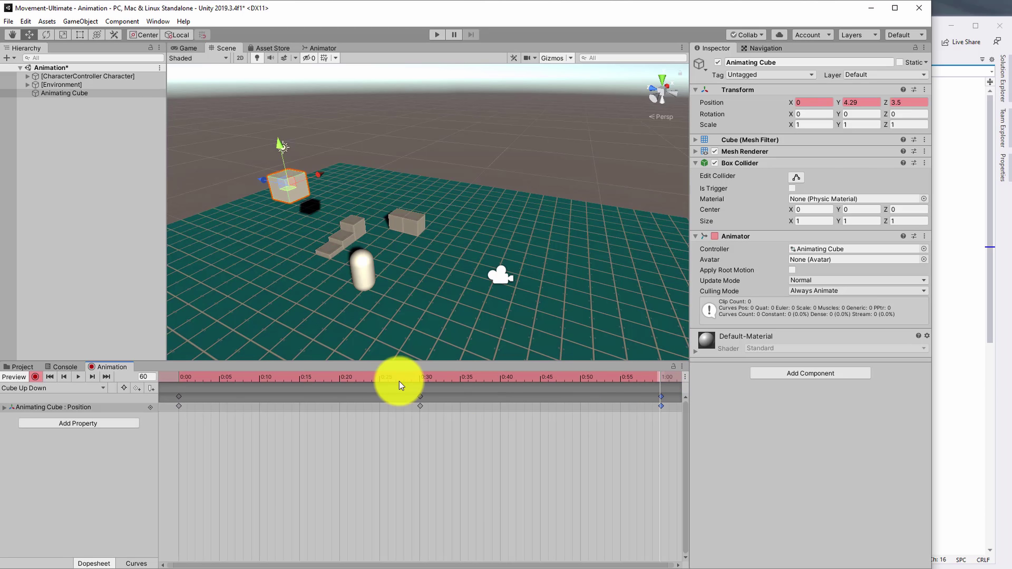
# Step: Preview the looping Cube Up Down clip, run the game to watch the cube move, and stop play mode
pyautogui.moveTo(298, 379); pyautogui.dragTo(140, 378)
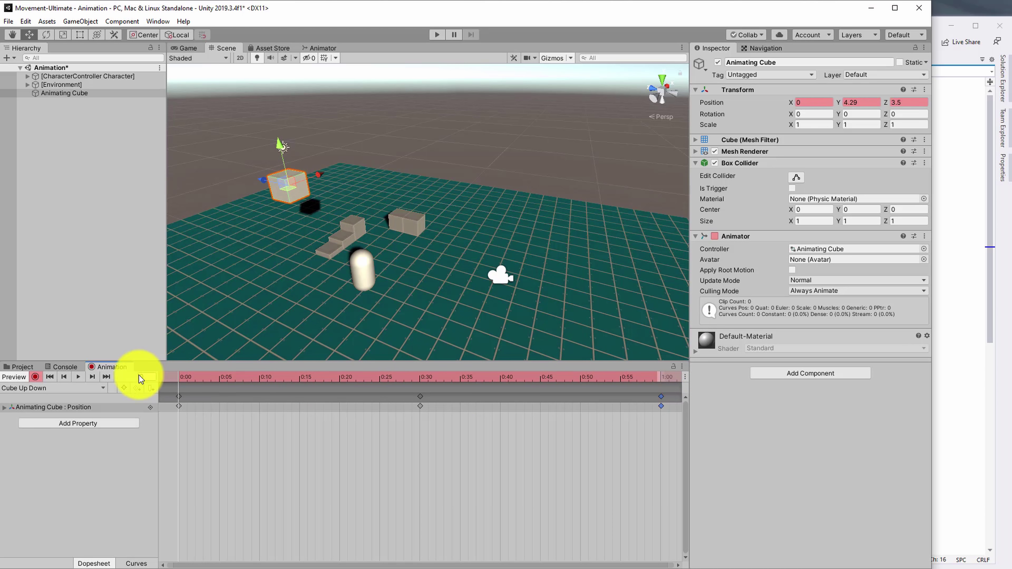
pyautogui.click(76, 379)
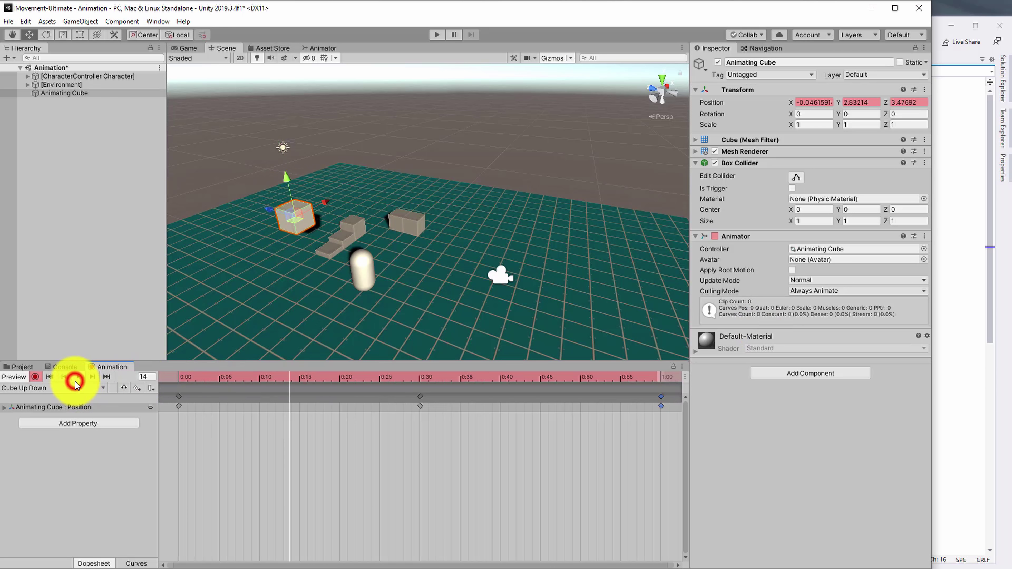
pyautogui.click(77, 377)
pyautogui.click(437, 35)
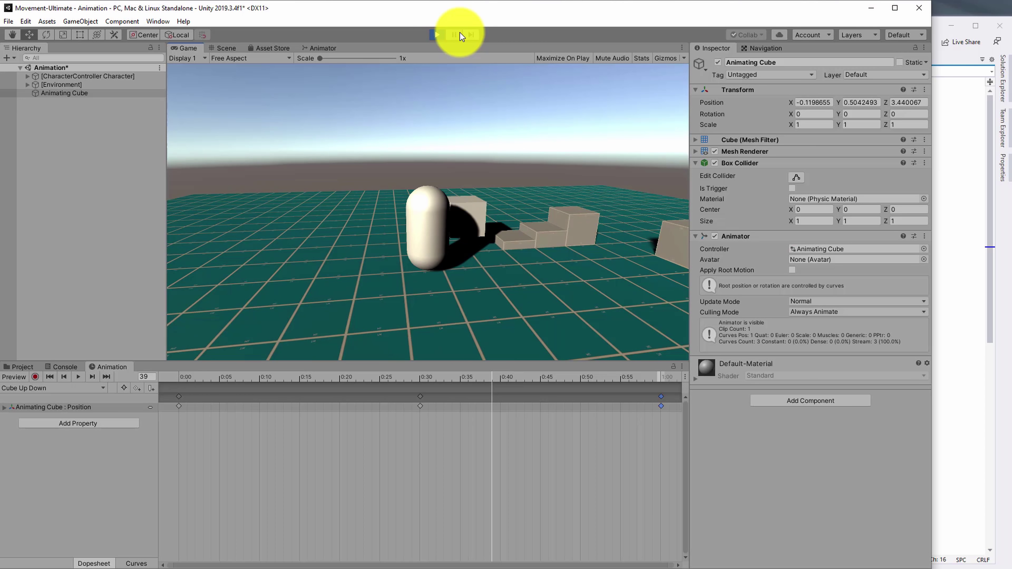
pyautogui.click(437, 36)
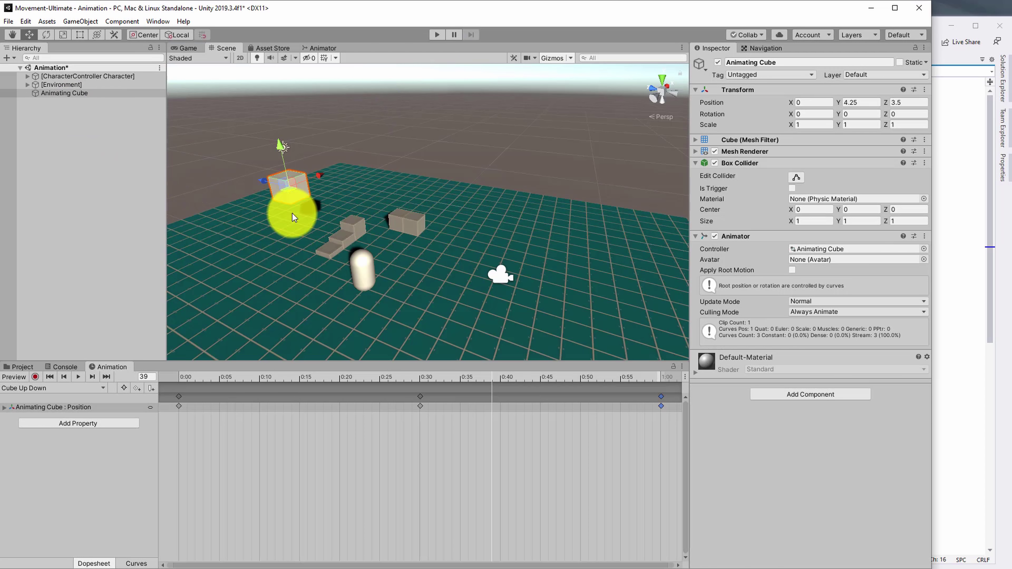
# Step: With recording off at frame 30, scale the cube to about X 3.08 and Z 4.11 and scrub through the clip
pyautogui.click(417, 377)
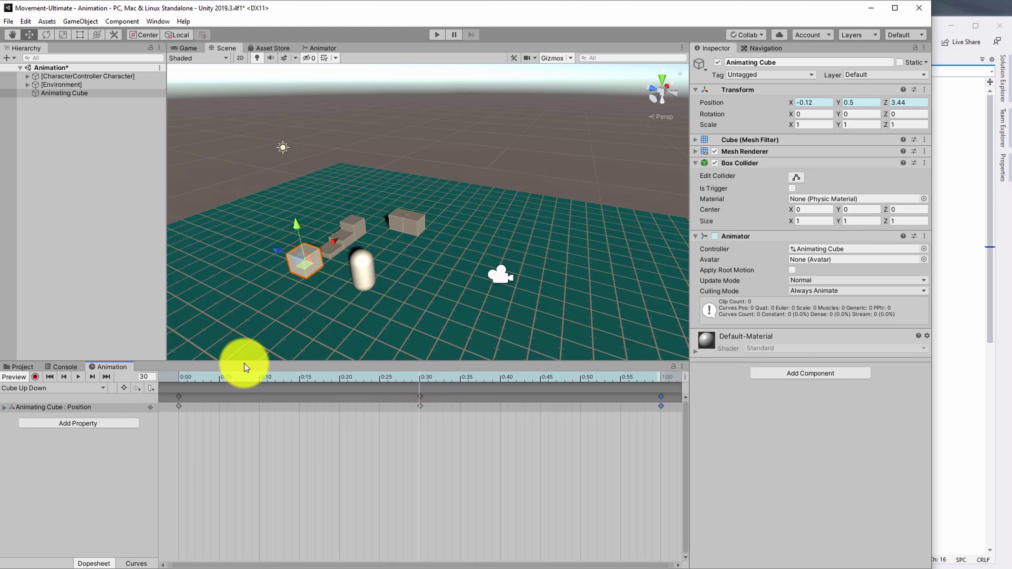
pyautogui.press('e')
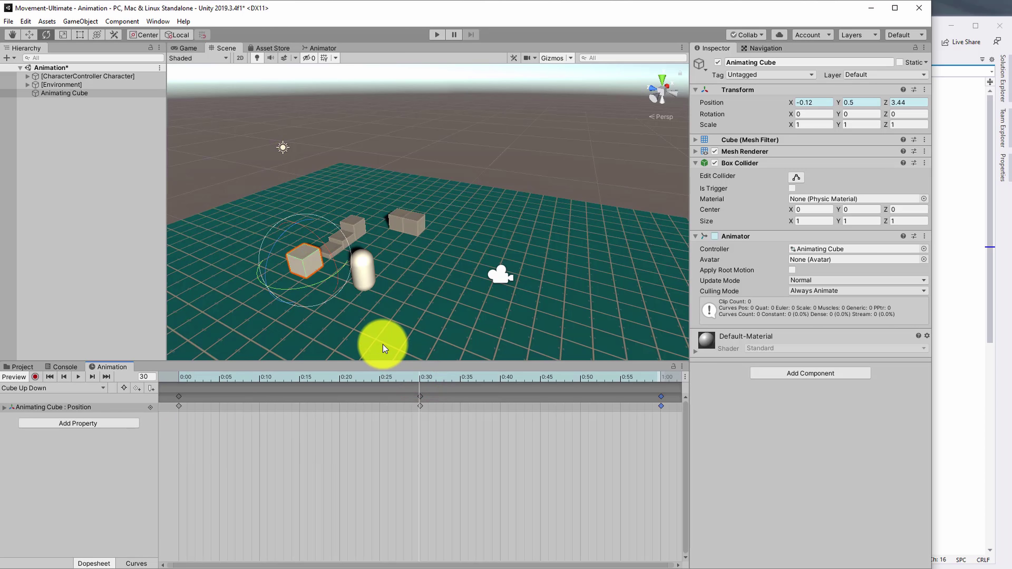
pyautogui.press('r')
pyautogui.moveTo(335, 240); pyautogui.dragTo(413, 211)
pyautogui.moveTo(274, 249); pyautogui.dragTo(182, 215)
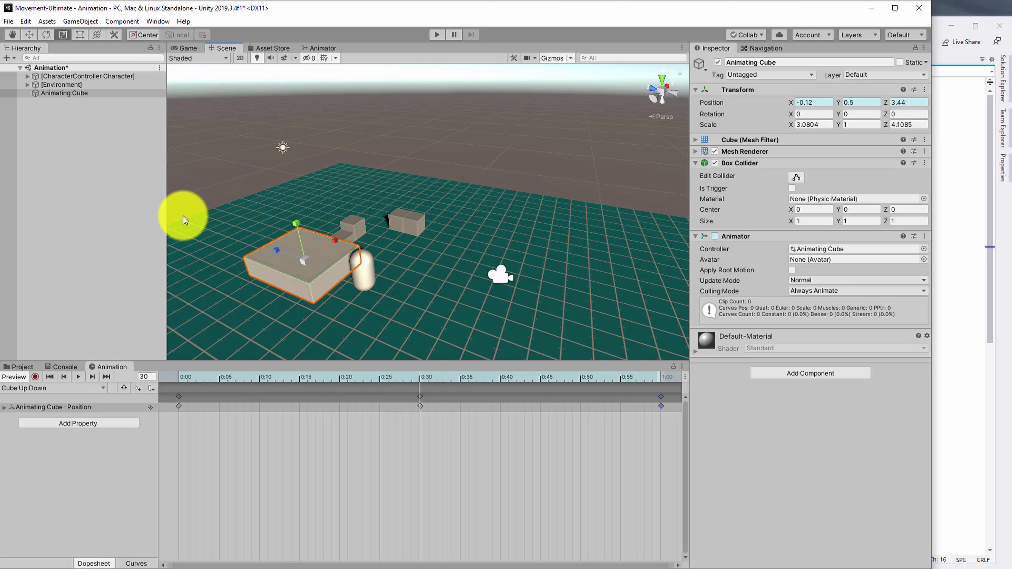
pyautogui.click(241, 376)
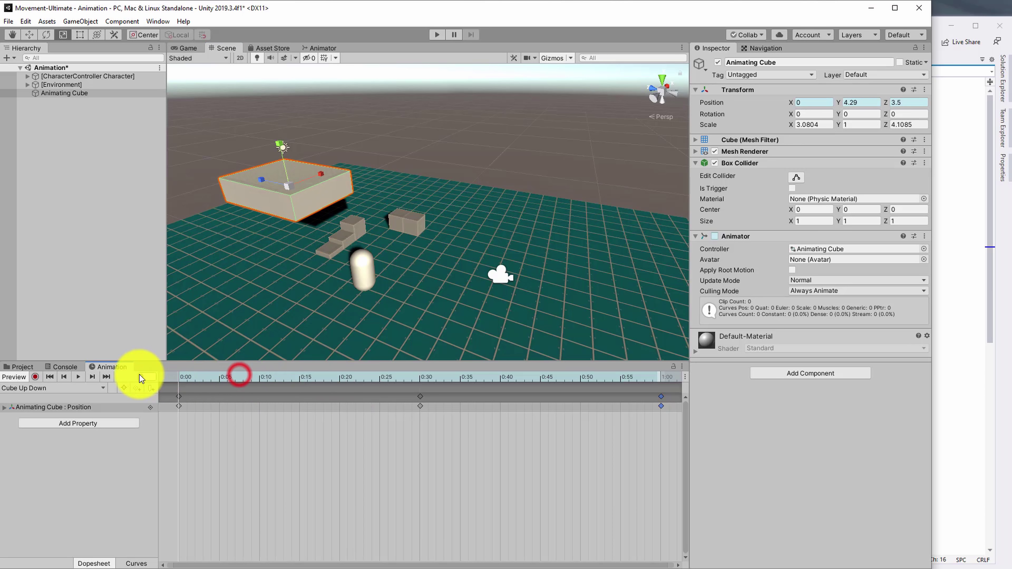
pyautogui.moveTo(425, 376); pyautogui.dragTo(422, 360)
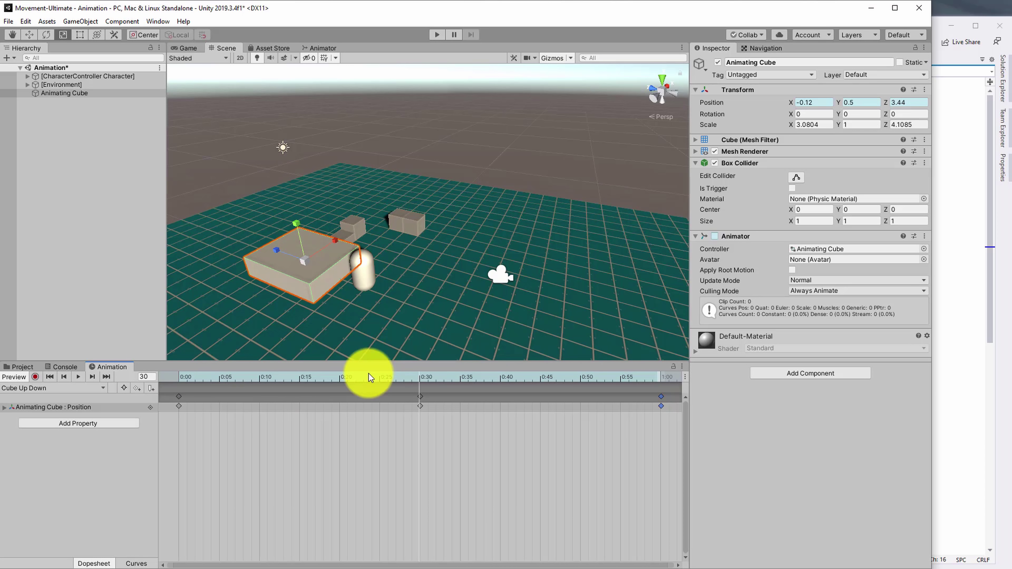
# Step: Undo the cube's unrecorded X and Z scaling while keeping the position keyframe at frame 60
pyautogui.hotkey('ctrl', 'z')
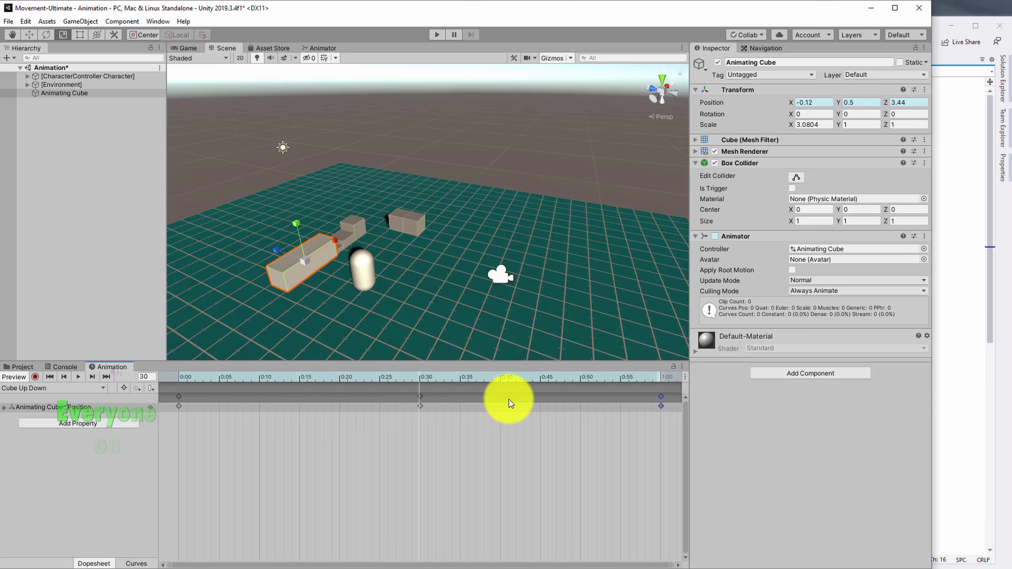
pyautogui.hotkey('ctrl', 'z')
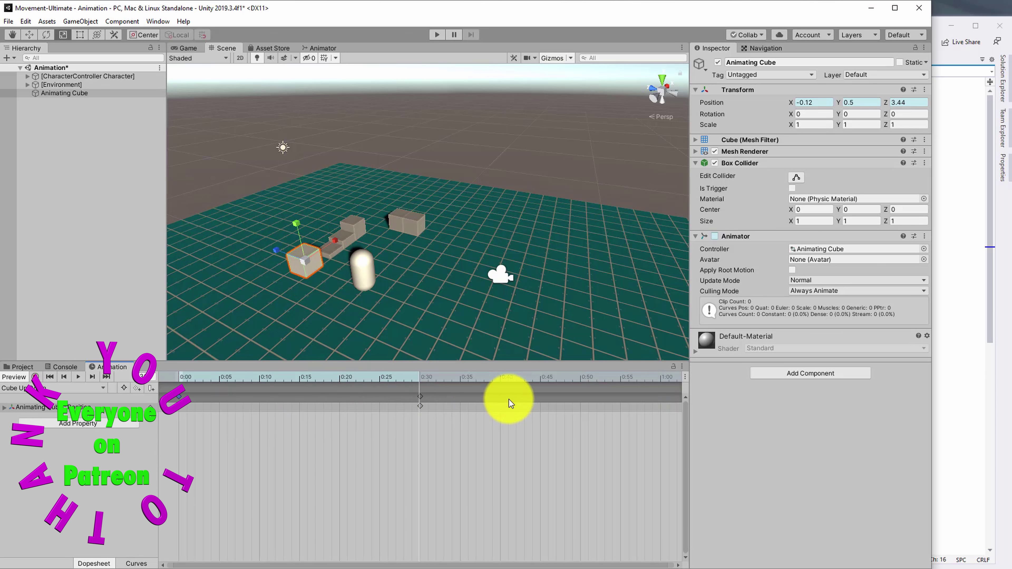
pyautogui.hotkey('ctrl', 'y')
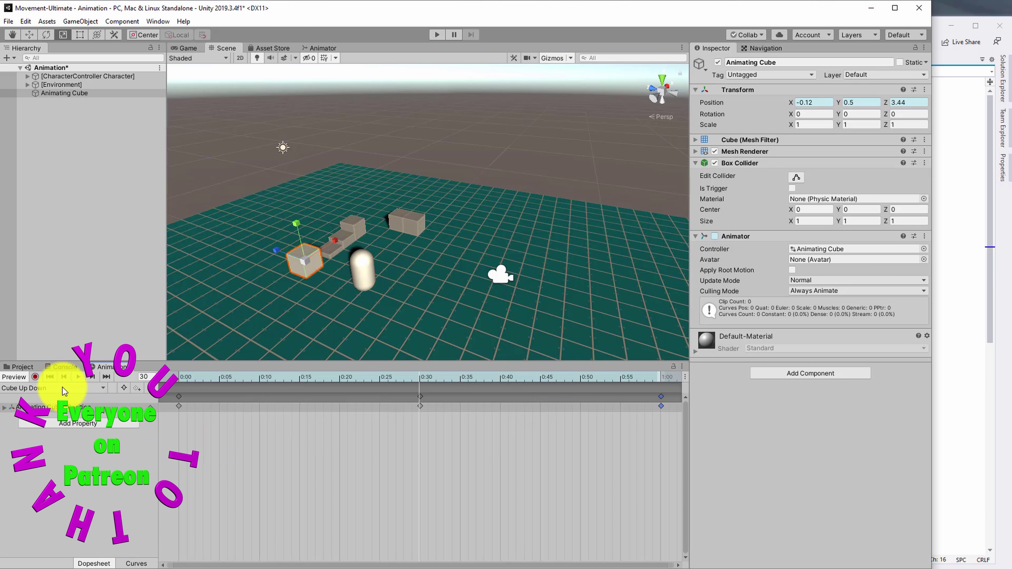
# Step: Turn recording on, key the cube's scale at frame 30 with about X 2.28 and Z 2.73, and scrub through the clip
pyautogui.click(35, 377)
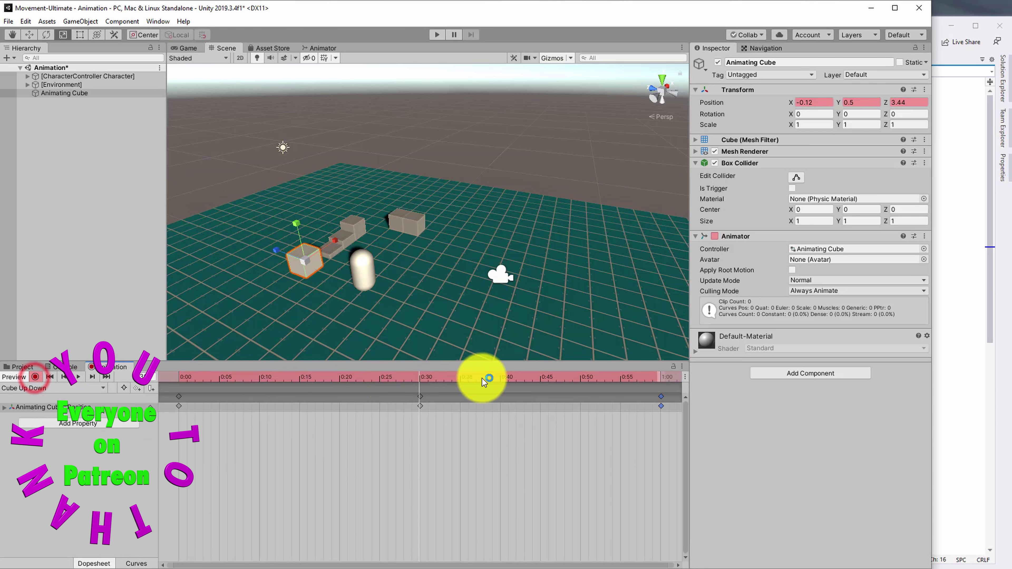
pyautogui.click(421, 376)
pyautogui.click(418, 379)
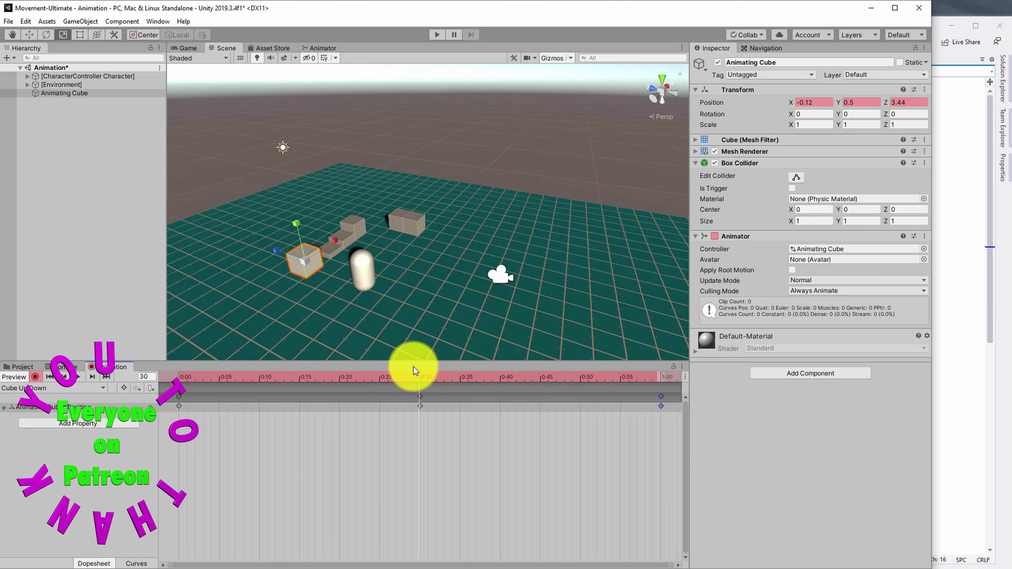
pyautogui.click(335, 239)
pyautogui.moveTo(335, 239); pyautogui.dragTo(364, 225)
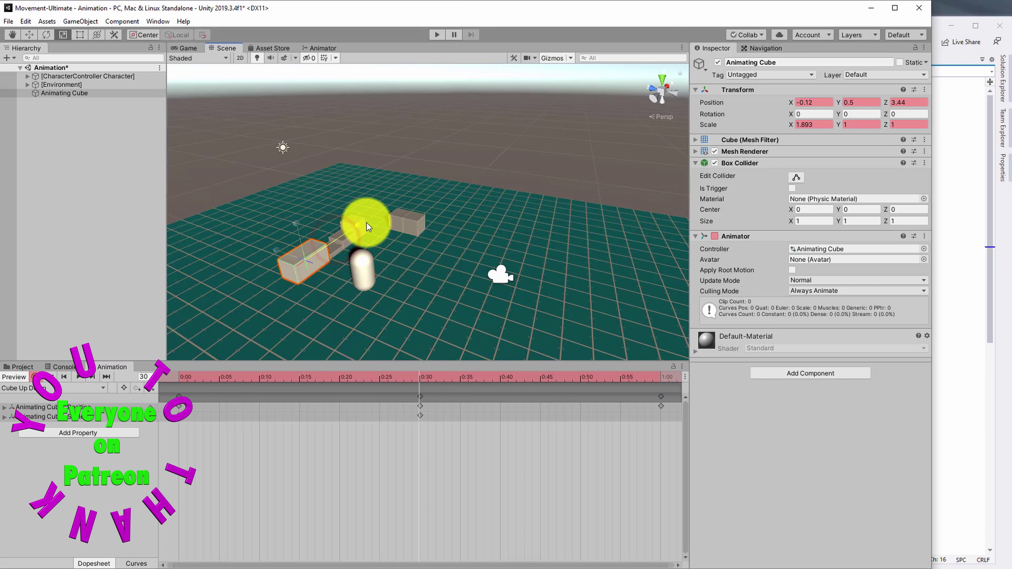
pyautogui.moveTo(289, 249); pyautogui.dragTo(226, 230)
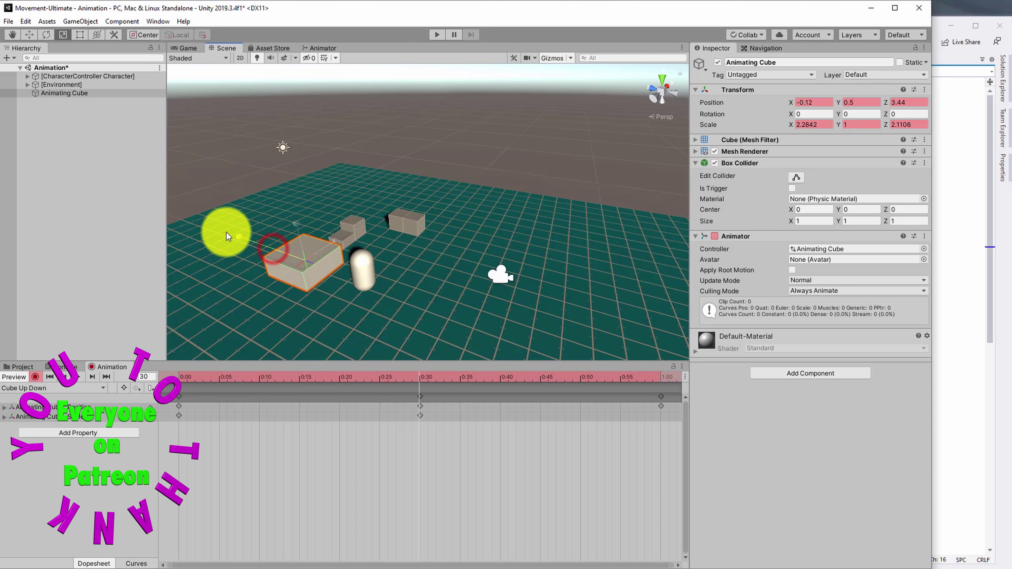
pyautogui.moveTo(420, 378); pyautogui.dragTo(172, 376)
pyautogui.click(548, 378)
pyautogui.moveTo(584, 327); pyautogui.dragTo(346, 373)
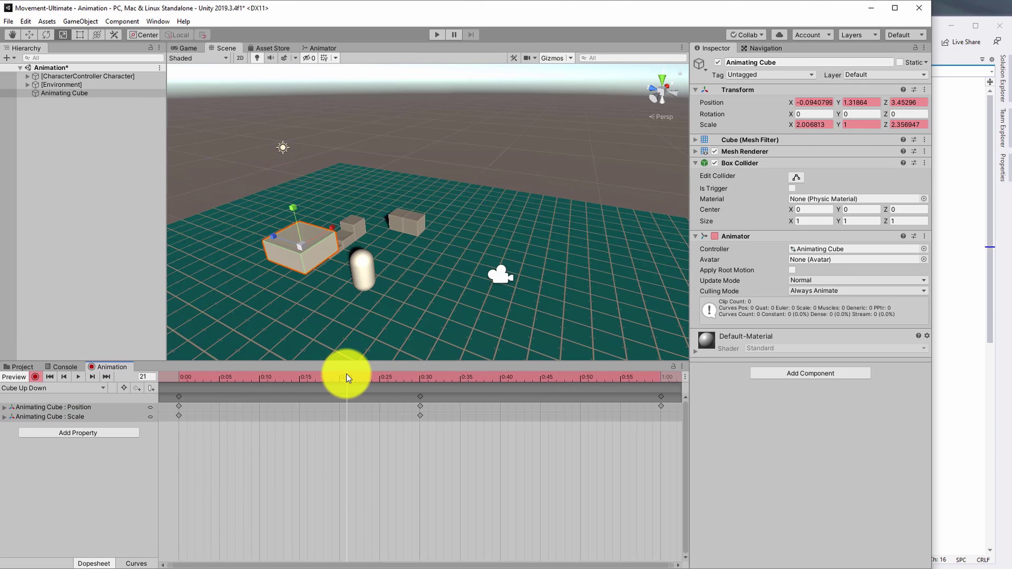
# Step: Copy the cube's scale keyframe from frame 0 to frame 60 and scrub through the clip to check it
pyautogui.click(176, 417)
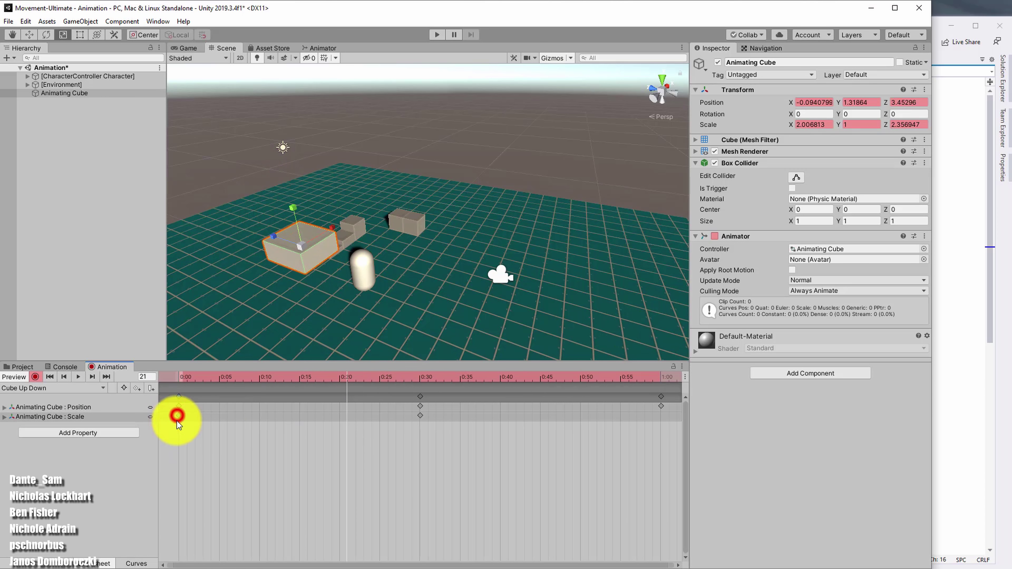
pyautogui.click(660, 377)
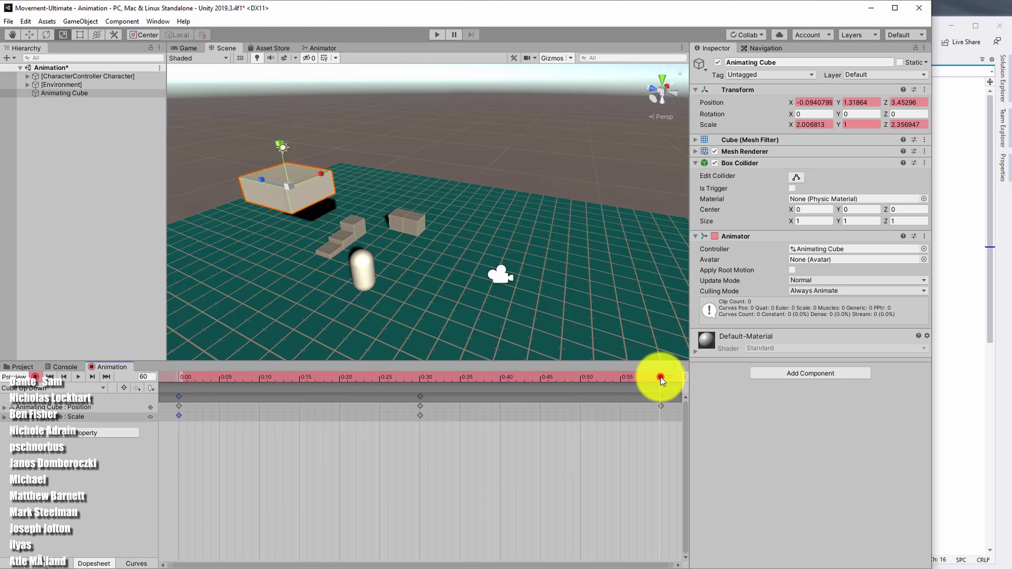
pyautogui.press('k')
pyautogui.moveTo(228, 376); pyautogui.dragTo(427, 377)
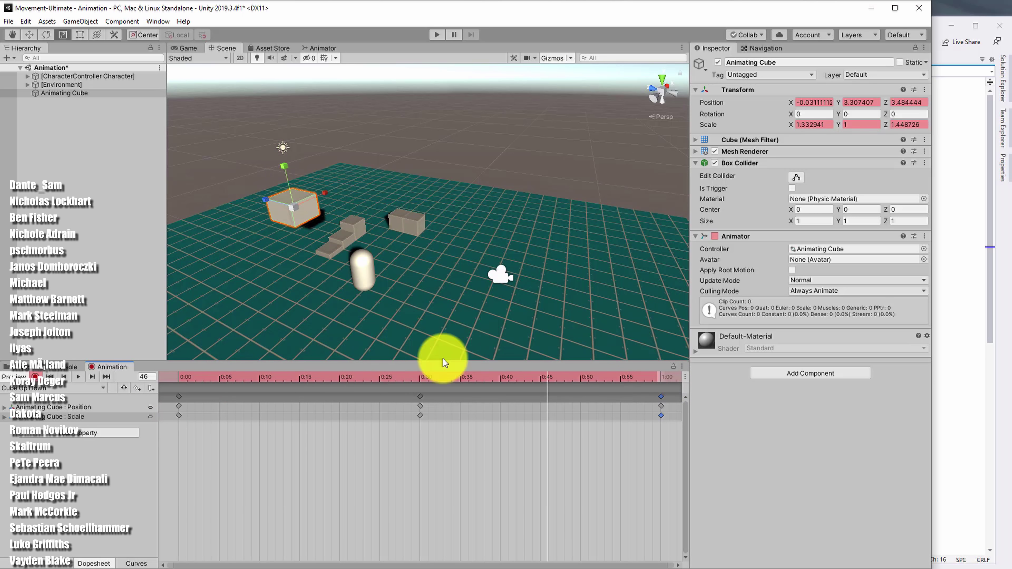
# Step: Change the frame 30 scale keyframe to X 4 and Z 4, and start the game to test the animation
pyautogui.click(421, 377)
pyautogui.click(419, 416)
pyautogui.click(810, 125)
pyautogui.write('4')
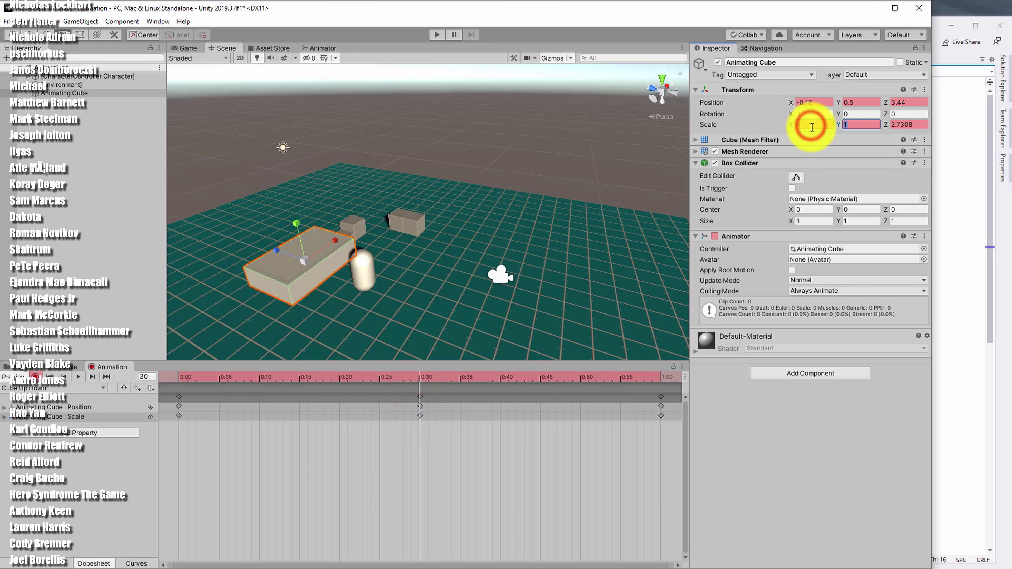
pyautogui.press('Tab')
pyautogui.press('Tab')
pyautogui.write('4')
pyautogui.click(441, 37)
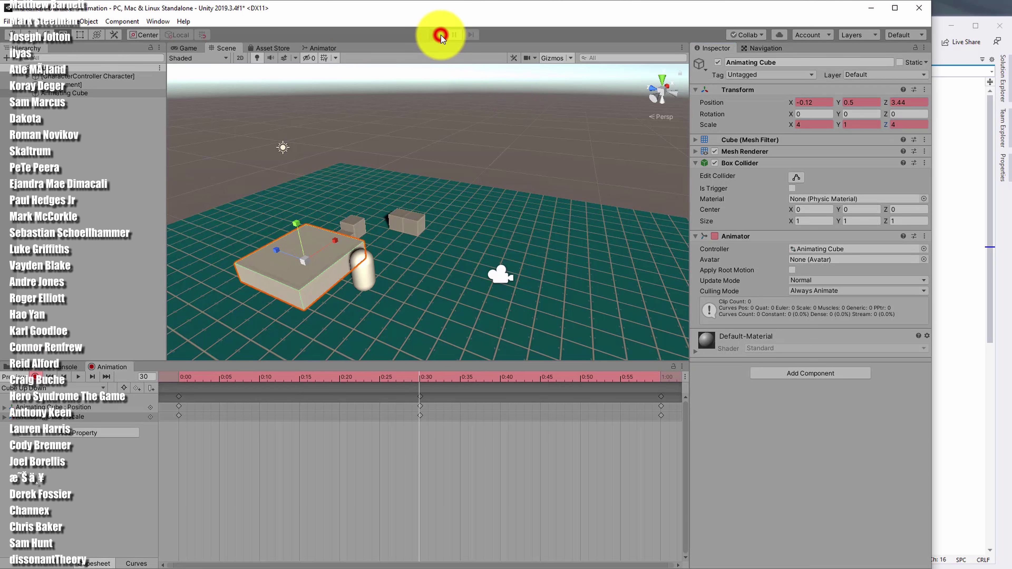